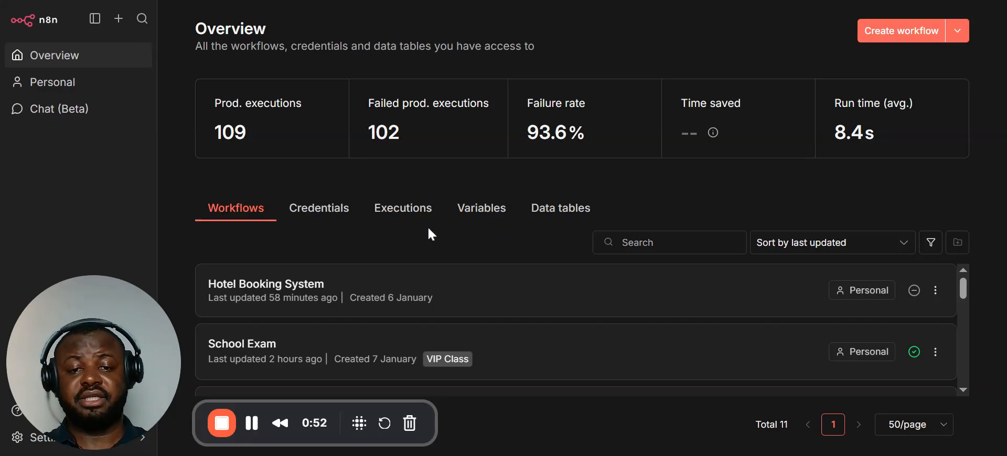
Review the execution statistics and browse the list of existing workflows on the Overview page
{"action": "left_click", "coordinate": [899, 39]}
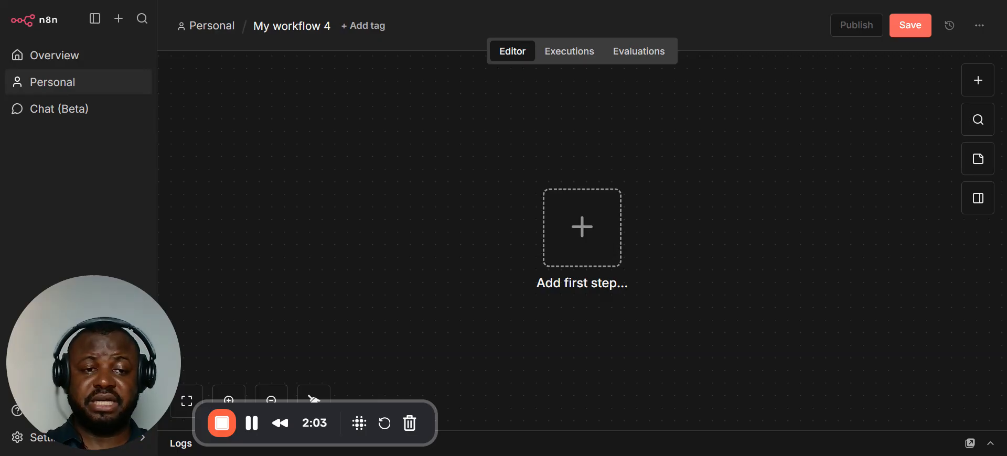
{"action": "left_click", "coordinate": [70, 65]}
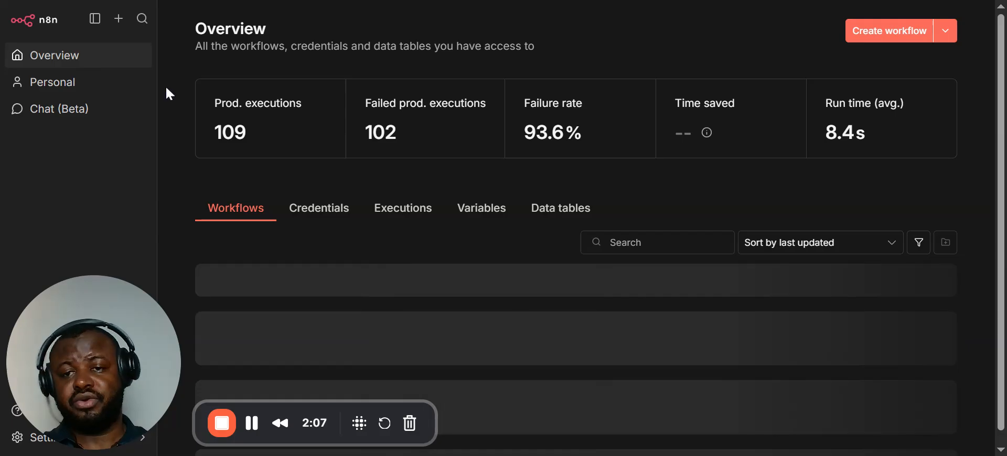
{"action": "left_click_drag", "start_coordinate": [180, 74], "coordinate": [314, 180]}
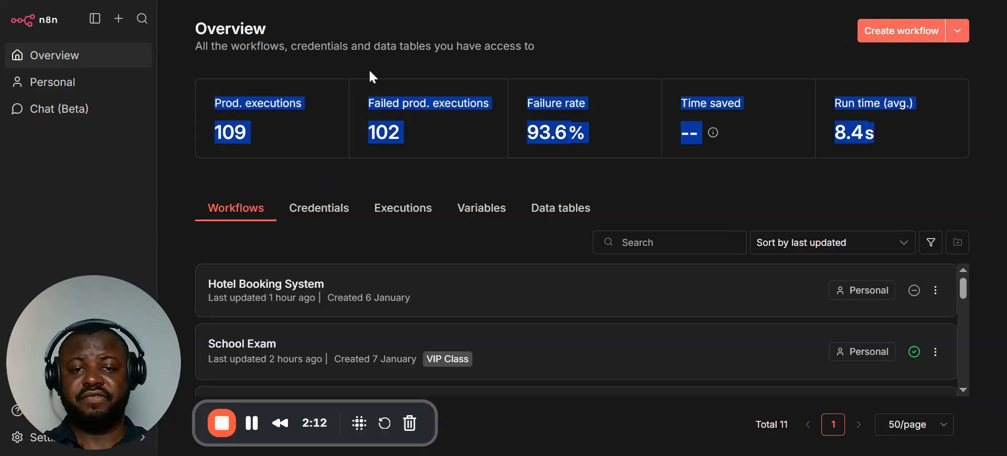
{"action": "left_click", "coordinate": [584, 35]}
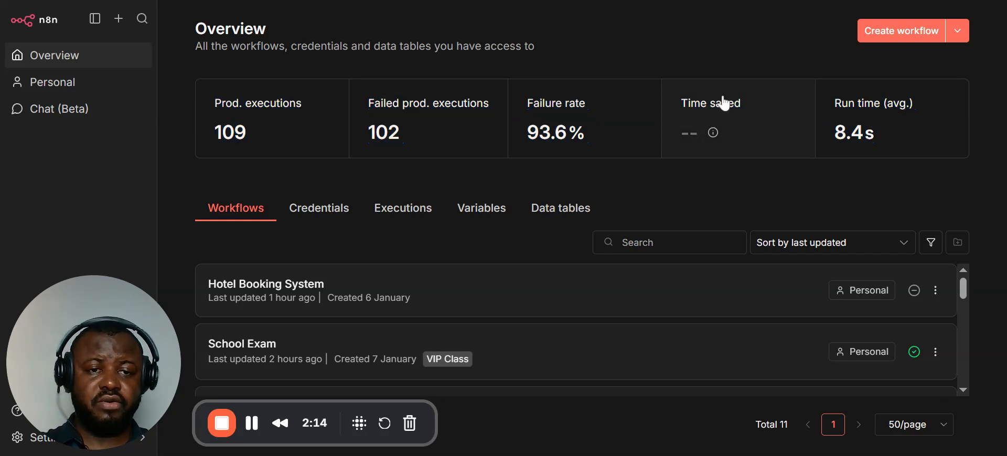
{"action": "scroll", "coordinate": [300, 296], "scroll_direction": "down", "scroll_amount": 3}
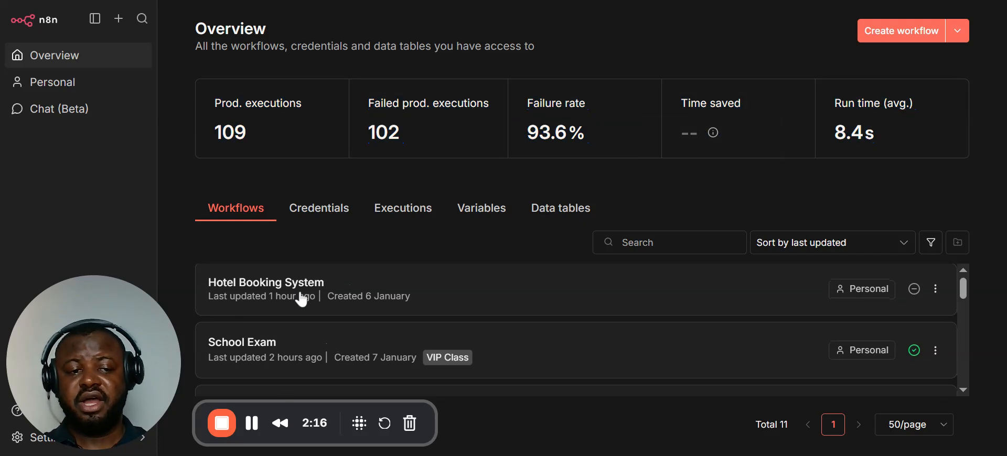
{"action": "scroll", "coordinate": [300, 299], "scroll_direction": "down", "scroll_amount": 3}
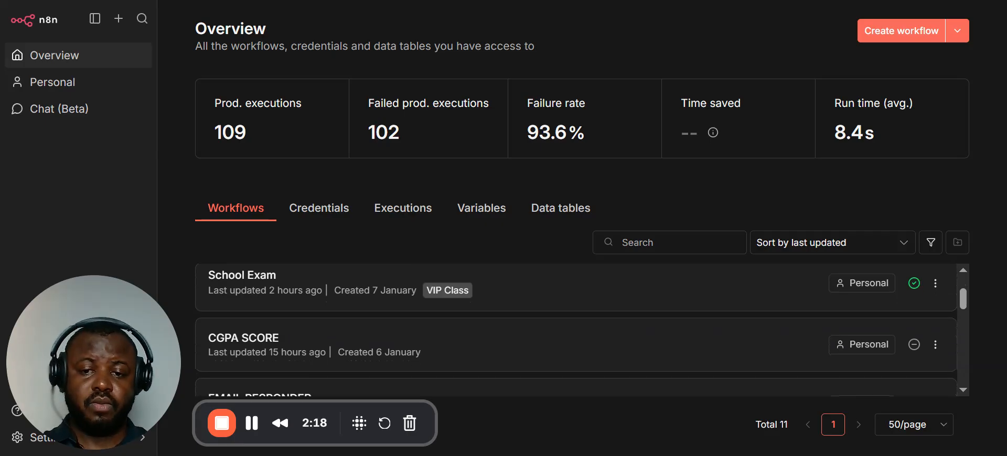
{"action": "scroll", "coordinate": [576, 330], "scroll_direction": "down", "scroll_amount": 7}
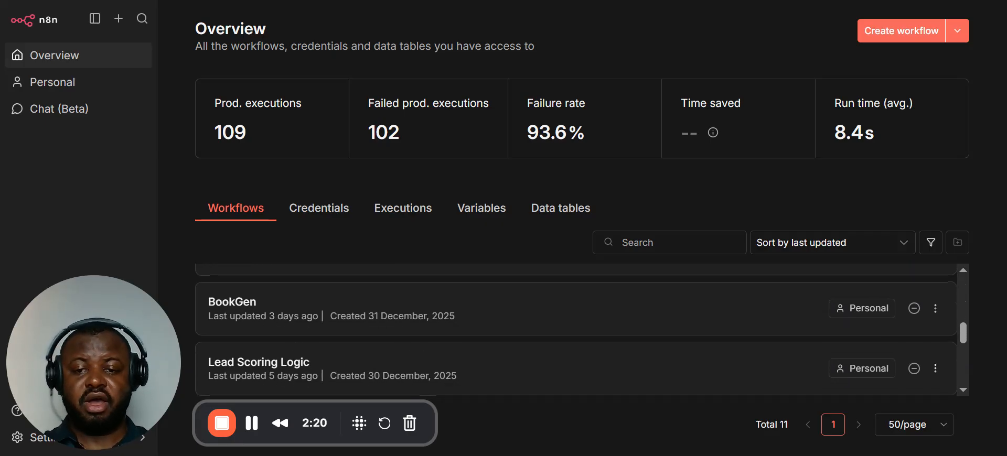
{"action": "scroll", "coordinate": [576, 330], "scroll_direction": "down", "scroll_amount": 2}
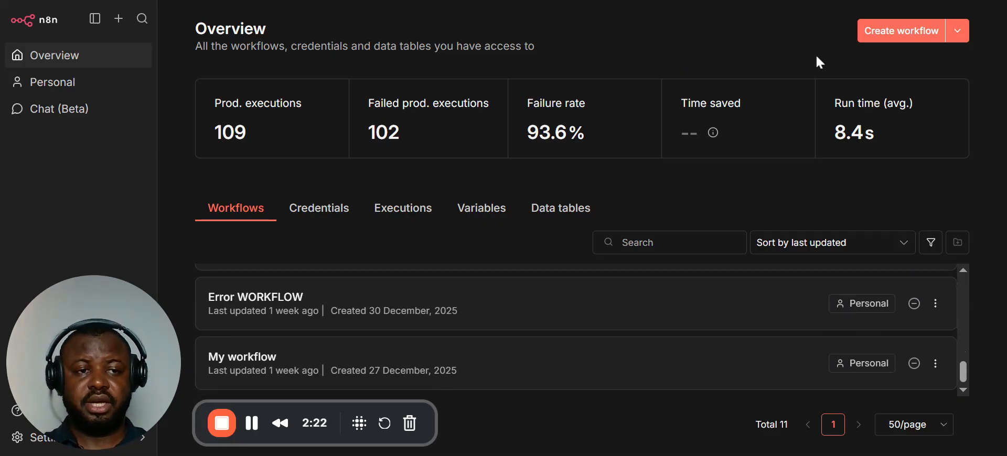
Create a new workflow and name it Tutorial
{"action": "left_click", "coordinate": [908, 33]}
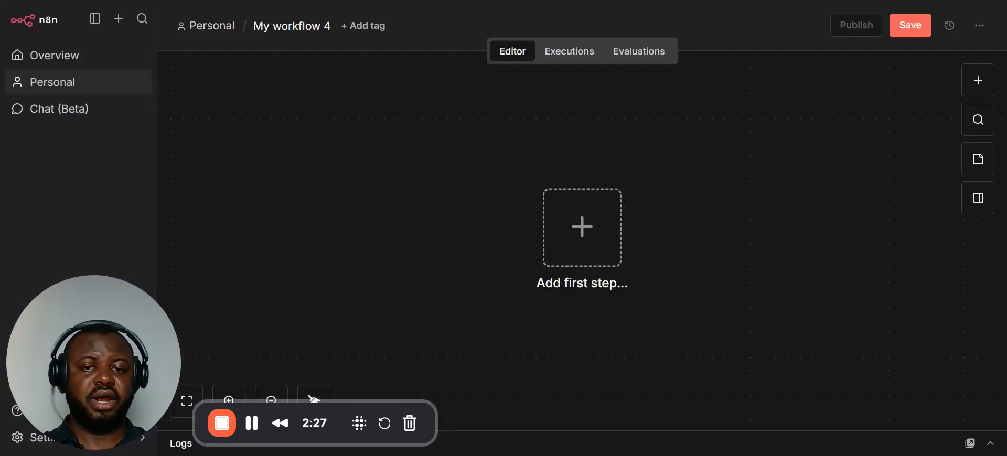
{"action": "left_click", "coordinate": [311, 28]}
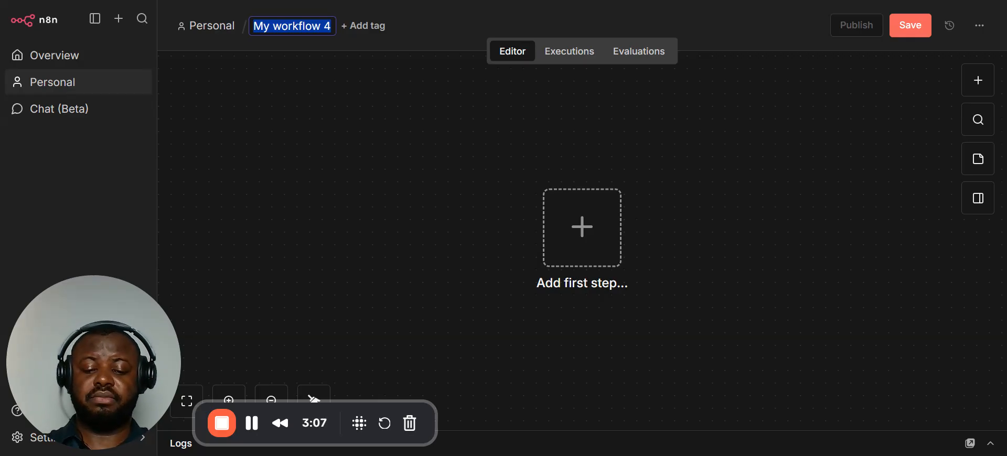
{"action": "type", "text": "T"}
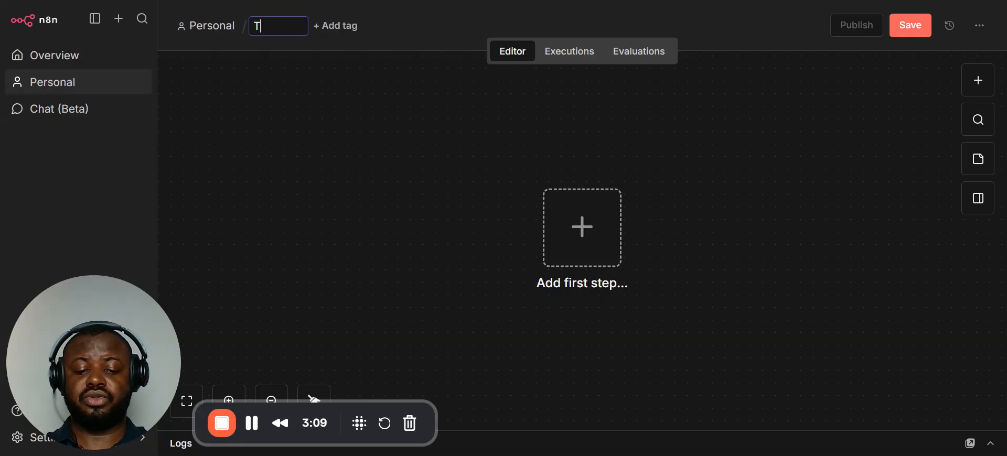
{"action": "type", "text": "utiral"}
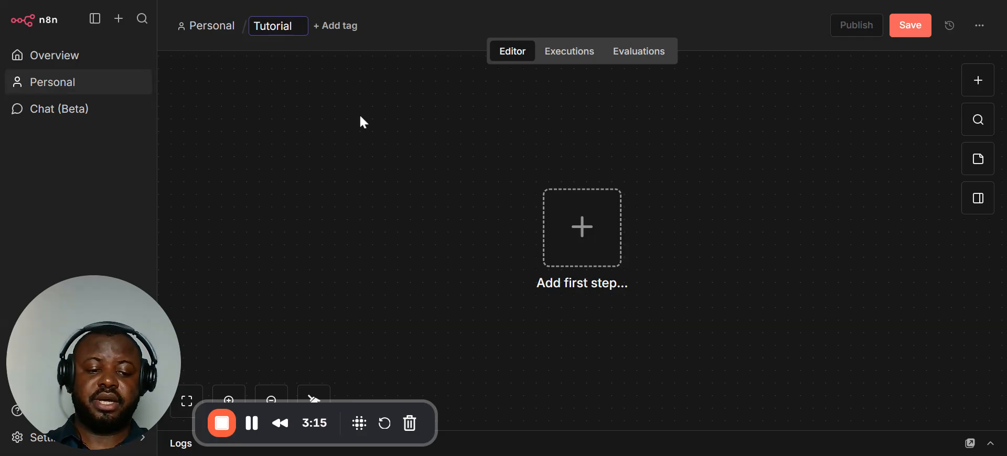
{"action": "left_click", "coordinate": [338, 160]}
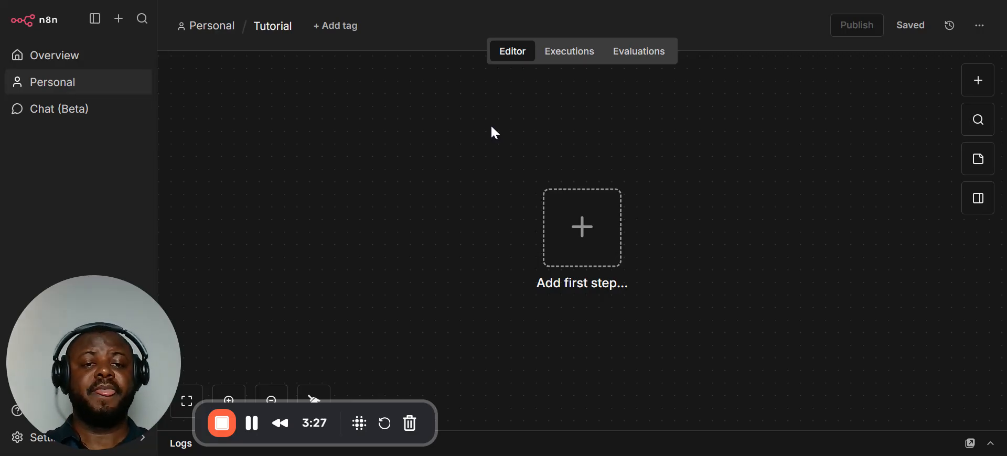
Add a manual trigger as the first step and place it in the upper-left area of the canvas
{"action": "left_click_drag", "start_coordinate": [502, 179], "coordinate": [673, 323]}
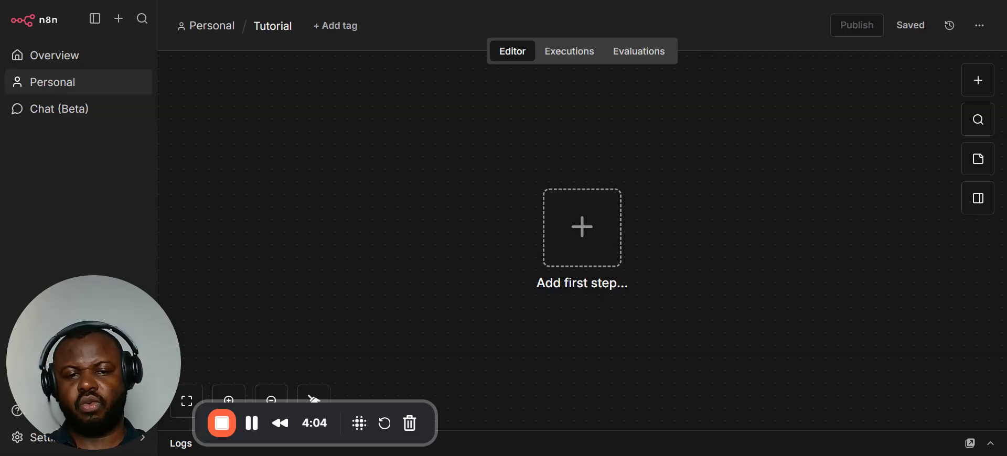
{"action": "left_click", "coordinate": [579, 245]}
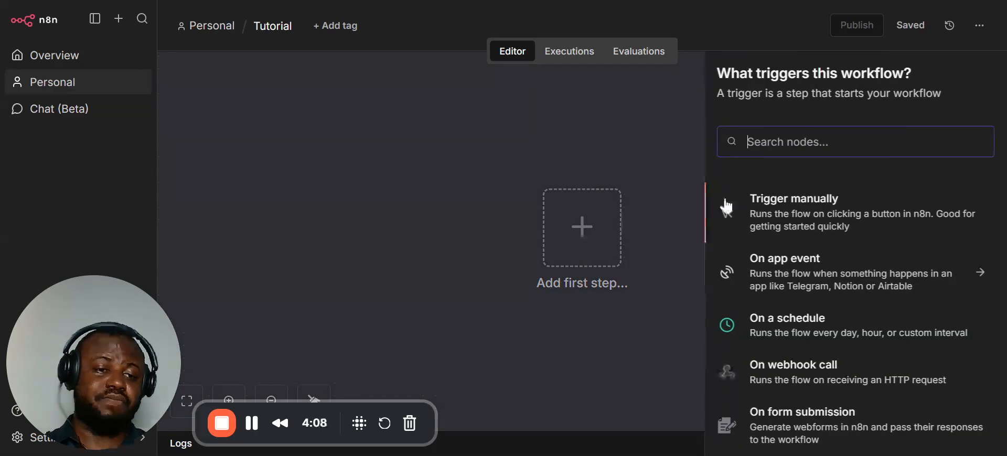
{"action": "left_click", "coordinate": [818, 217]}
{"action": "left_click_drag", "start_coordinate": [582, 241], "coordinate": [361, 124]}
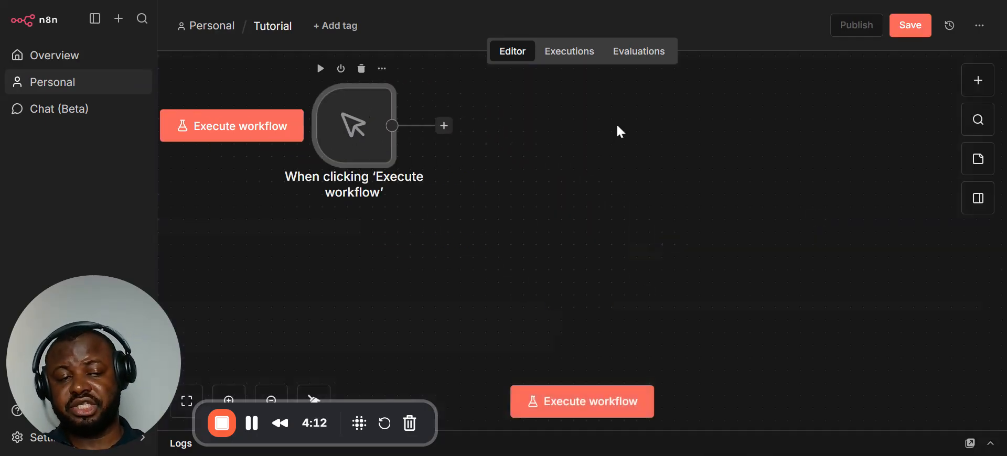
Add a Chat Trigger node to the workflow, leaving its parameters at their defaults
{"action": "left_click", "coordinate": [979, 89]}
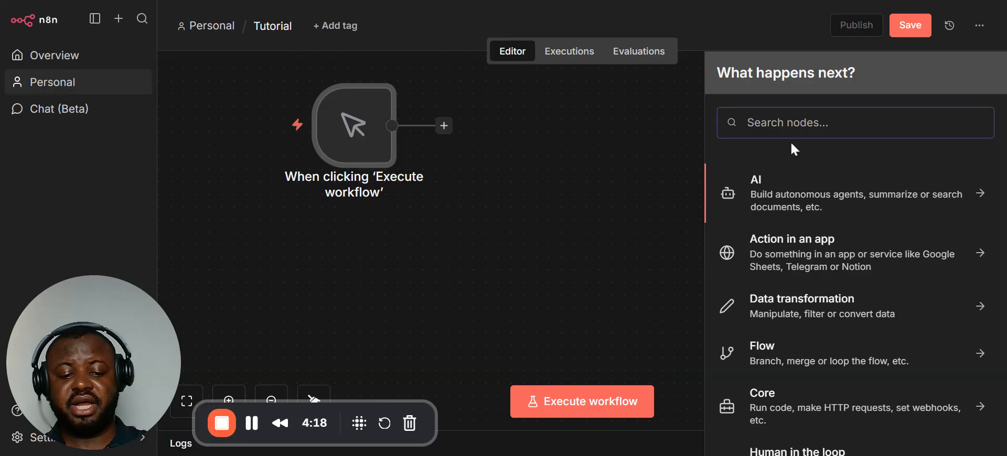
{"action": "type", "text": "tri"}
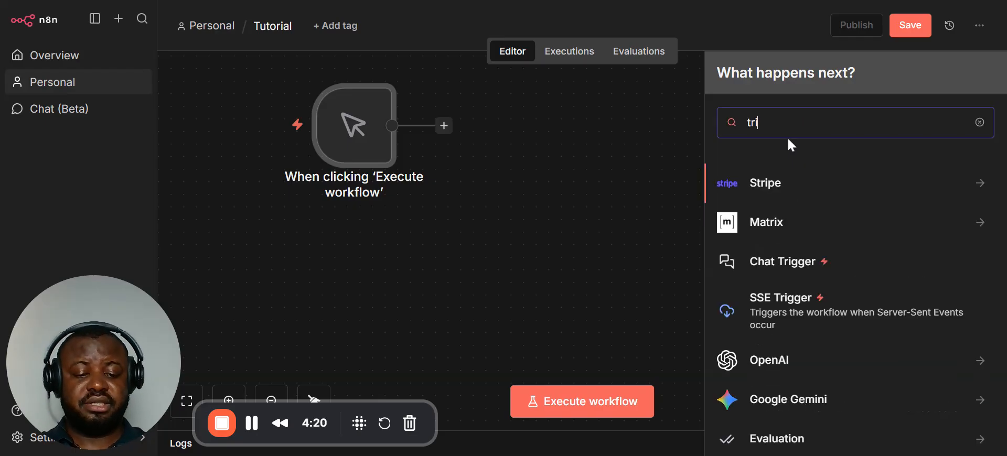
{"action": "type", "text": "gge"}
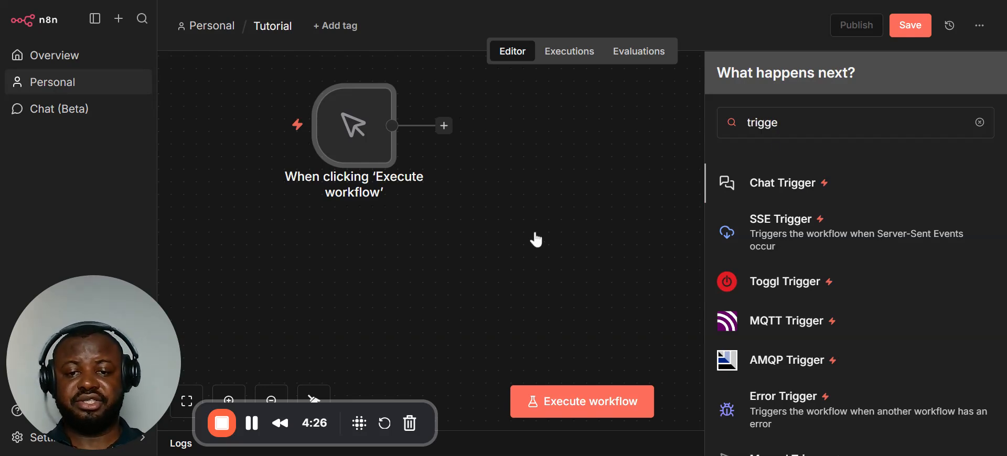
{"action": "left_click", "coordinate": [781, 180]}
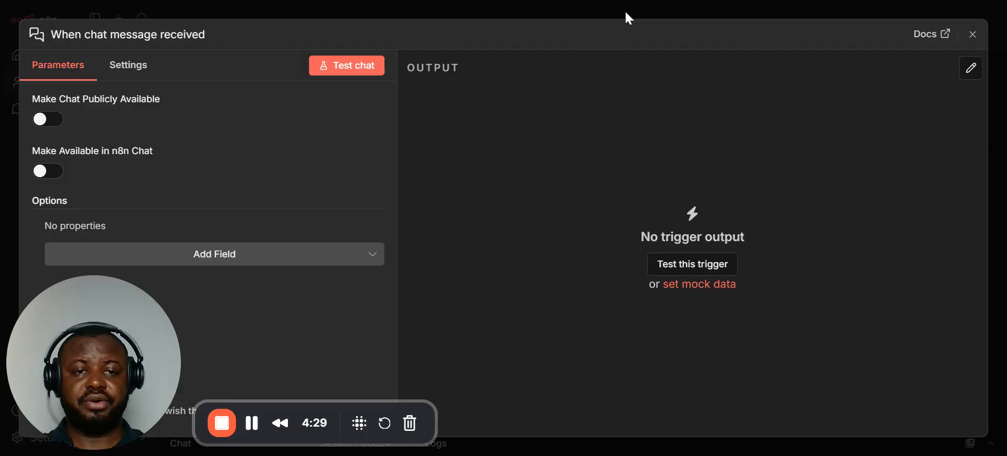
{"action": "left_click", "coordinate": [624, 9]}
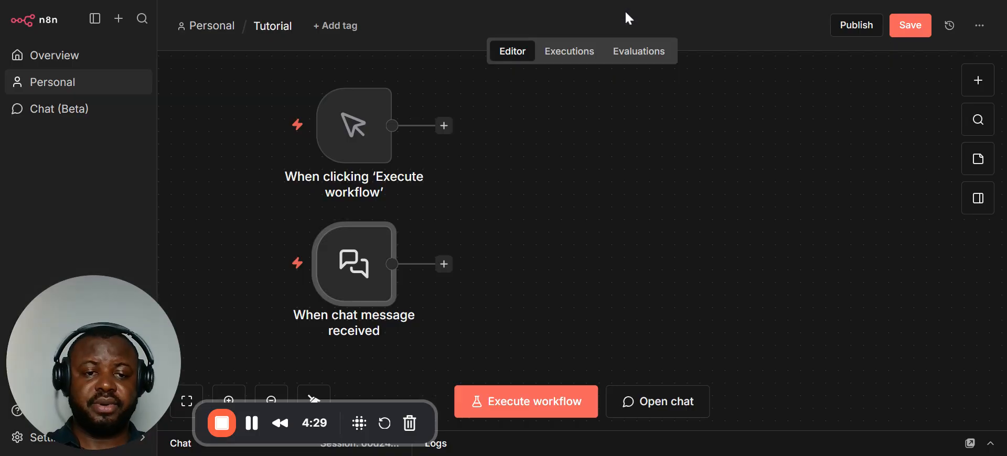
Add a Gmail trigger that fires on message received, keeping its default settings
{"action": "left_click", "coordinate": [975, 79]}
{"action": "type", "text": "gma"}
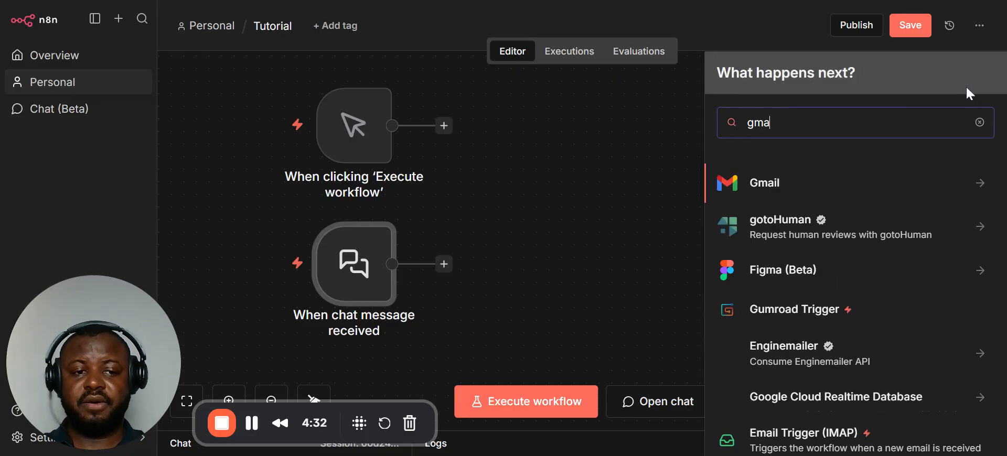
{"action": "left_click", "coordinate": [766, 183]}
{"action": "scroll", "coordinate": [776, 326], "scroll_direction": "down", "scroll_amount": 10}
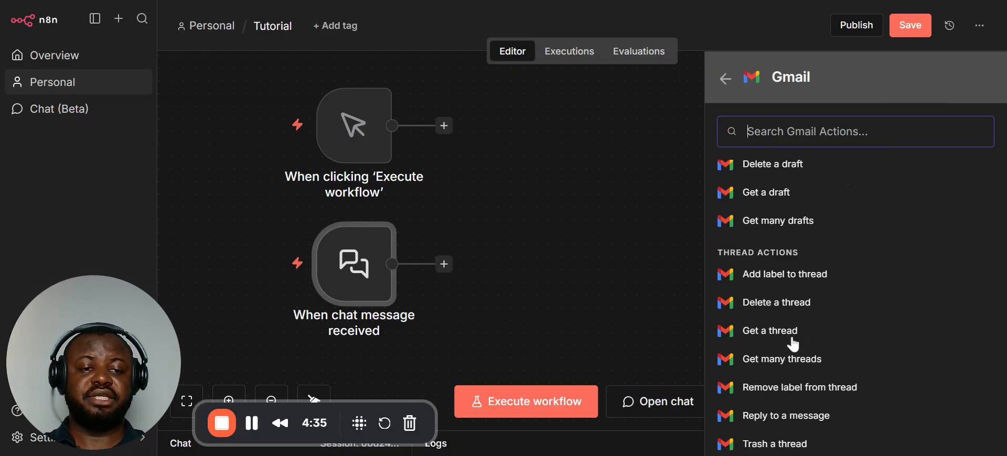
{"action": "left_click", "coordinate": [823, 435]}
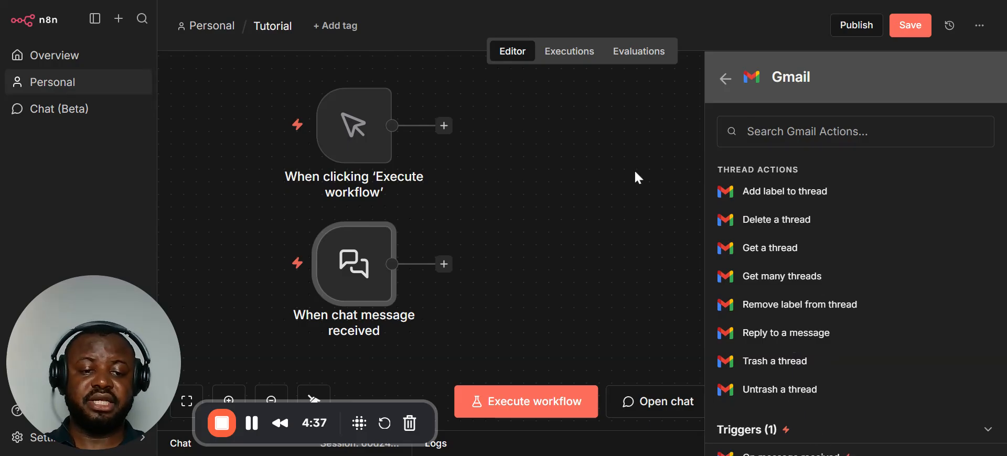
{"action": "scroll", "coordinate": [765, 429], "scroll_direction": "down", "scroll_amount": 1}
{"action": "left_click", "coordinate": [768, 431]}
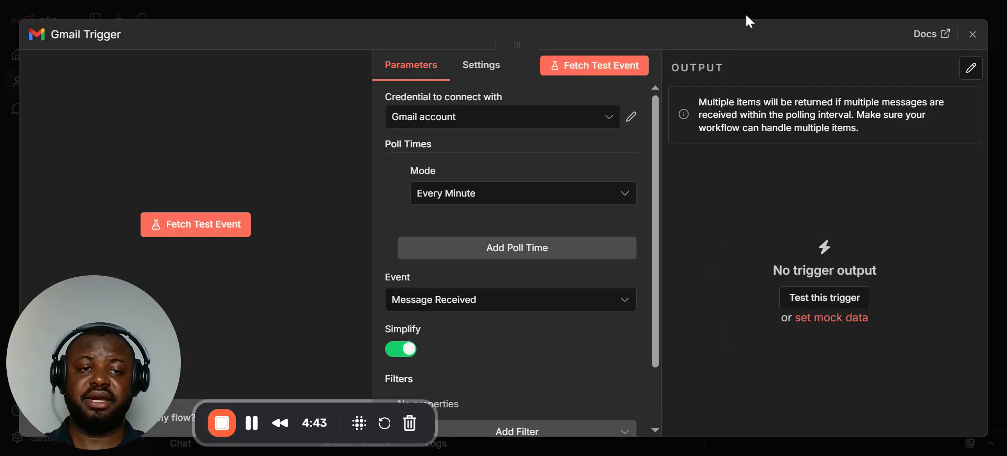
{"action": "left_click", "coordinate": [750, 12]}
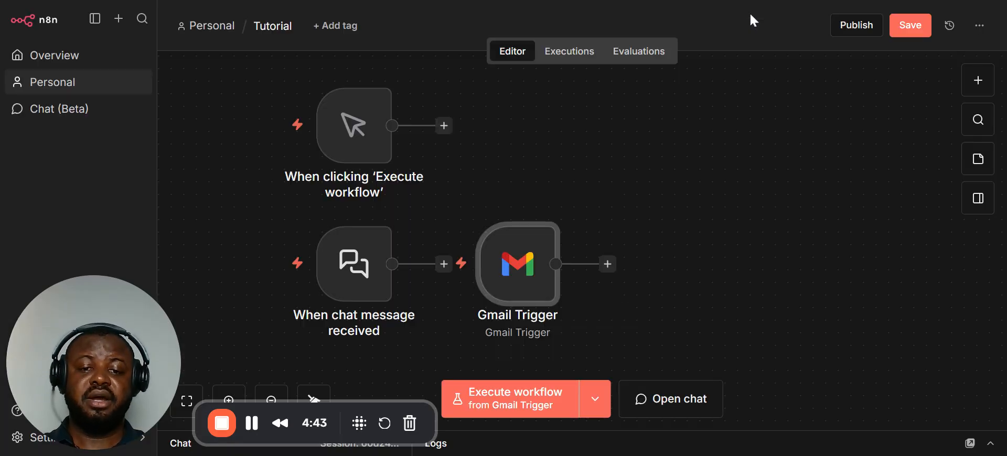
Add a Google Sheets trigger for updated rows without configuring its credential or document
{"action": "left_click", "coordinate": [981, 82]}
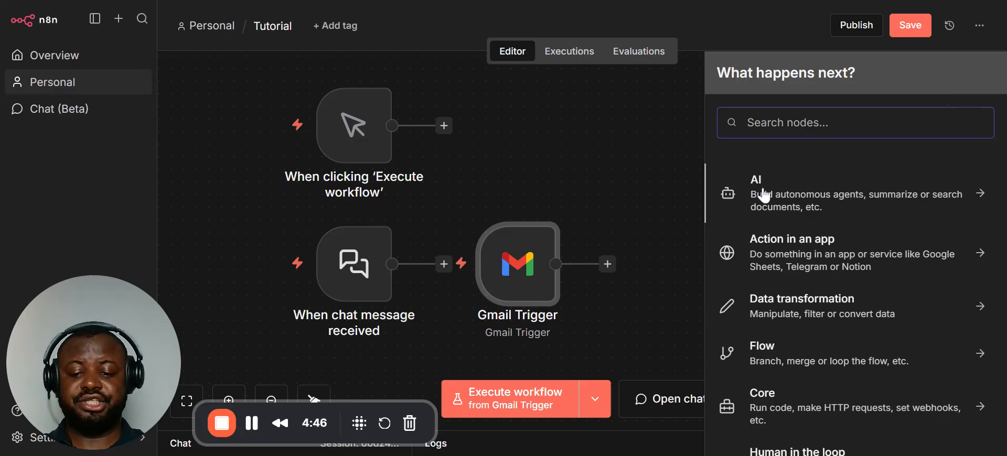
{"action": "type", "text": "sheet"}
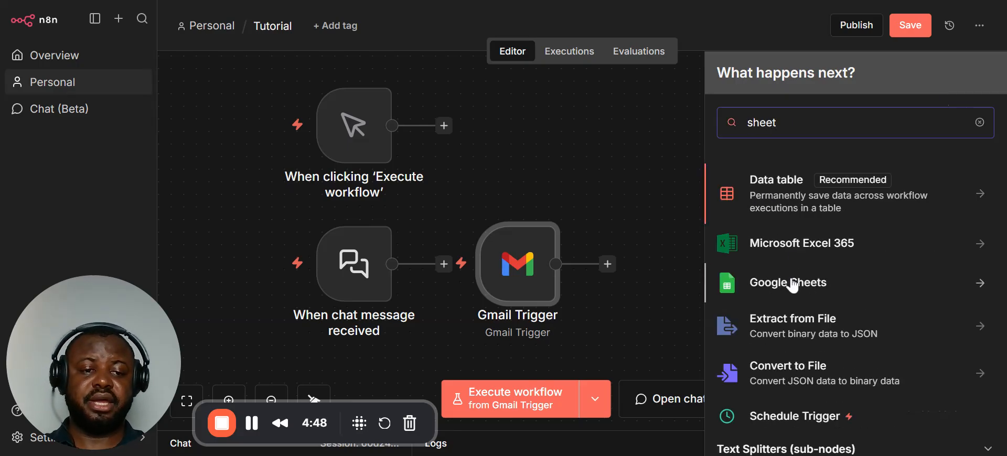
{"action": "left_click", "coordinate": [792, 283]}
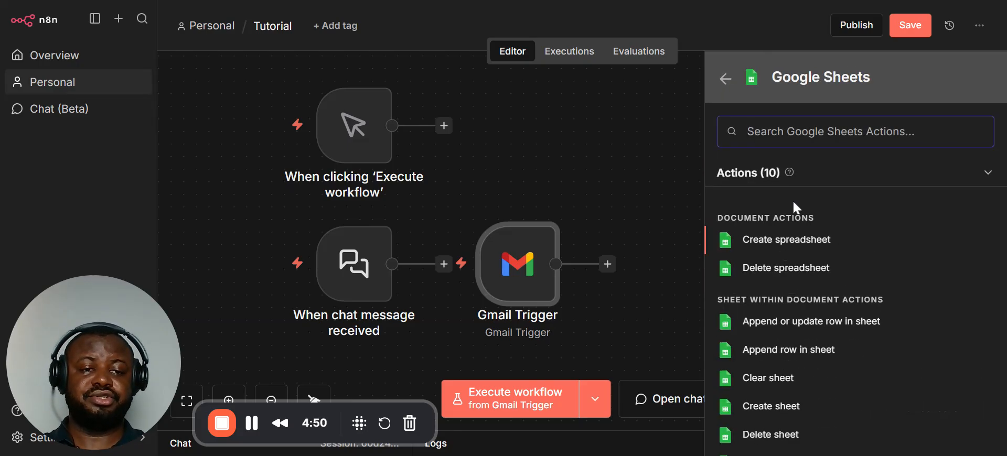
{"action": "scroll", "coordinate": [822, 331], "scroll_direction": "down", "scroll_amount": 3}
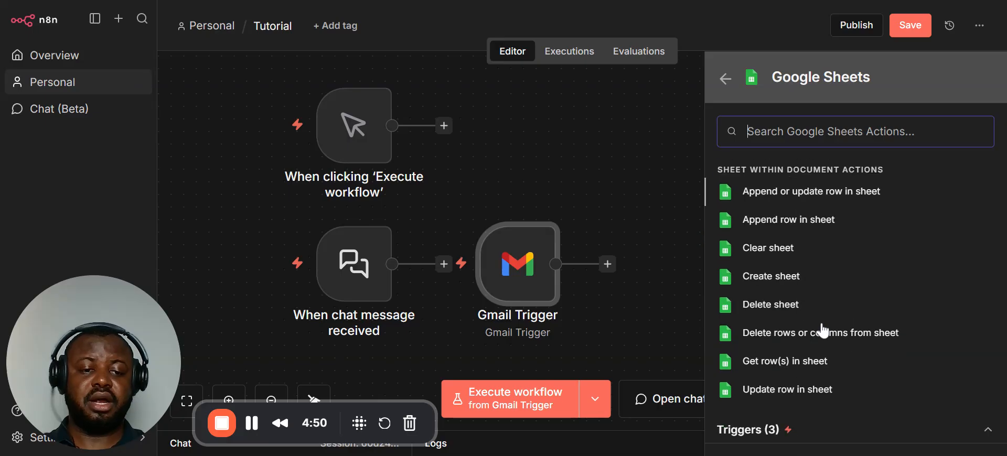
{"action": "left_click", "coordinate": [827, 431]}
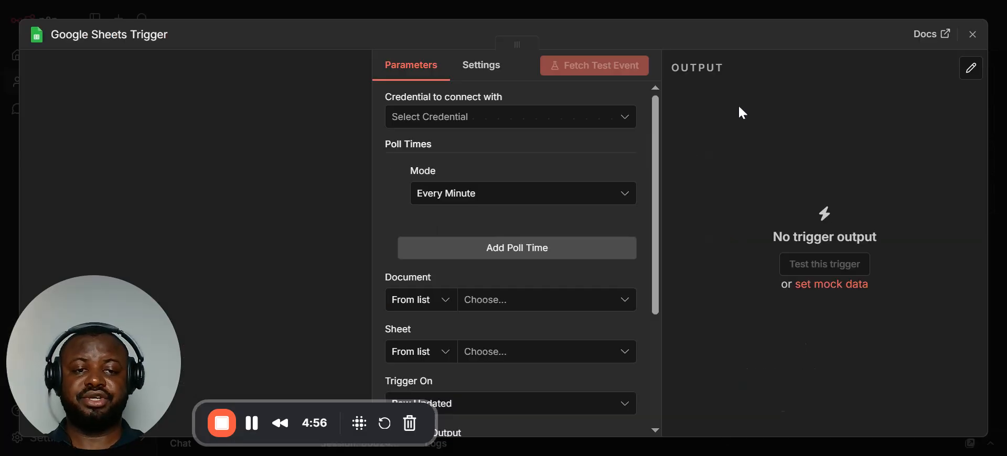
{"action": "key", "text": "Escape"}
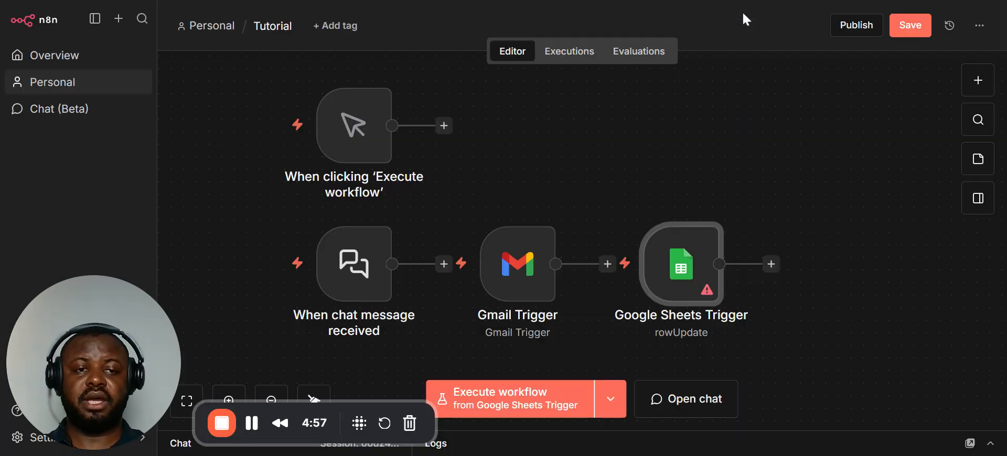
Add a Webhook trigger node to the workflow with its default GET method
{"action": "left_click", "coordinate": [974, 83]}
{"action": "type", "text": "webh"}
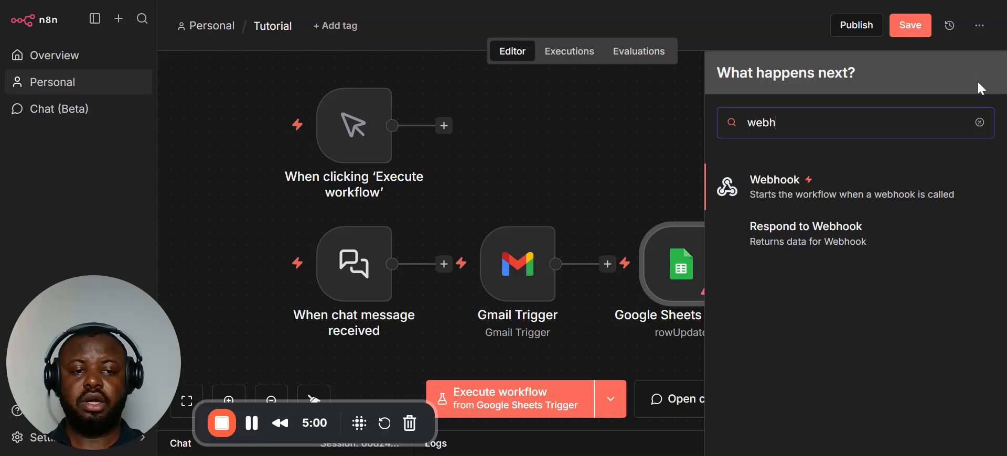
{"action": "left_click", "coordinate": [852, 189]}
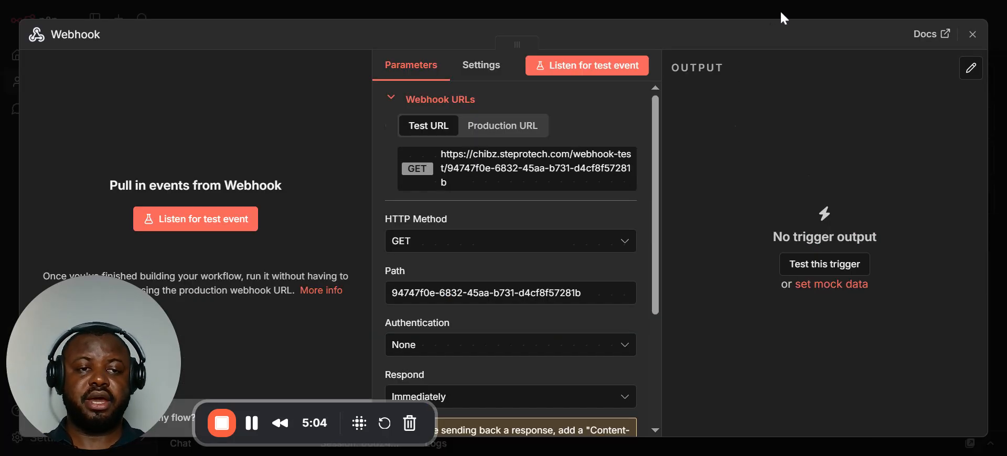
{"action": "left_click", "coordinate": [781, 15]}
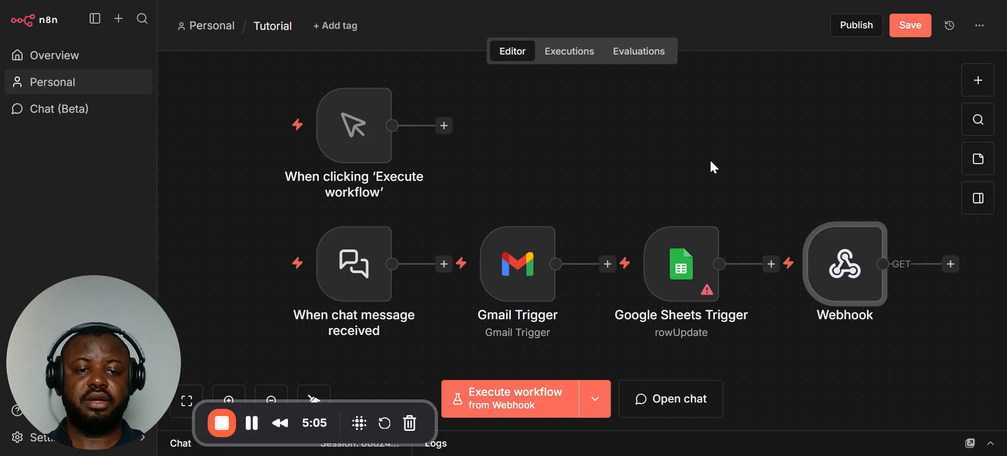
Stack the manual, chat, Gmail and Google Sheets triggers in one column and place the Webhook node beside the manual trigger
{"action": "left_click_drag", "start_coordinate": [681, 264], "coordinate": [619, 150]}
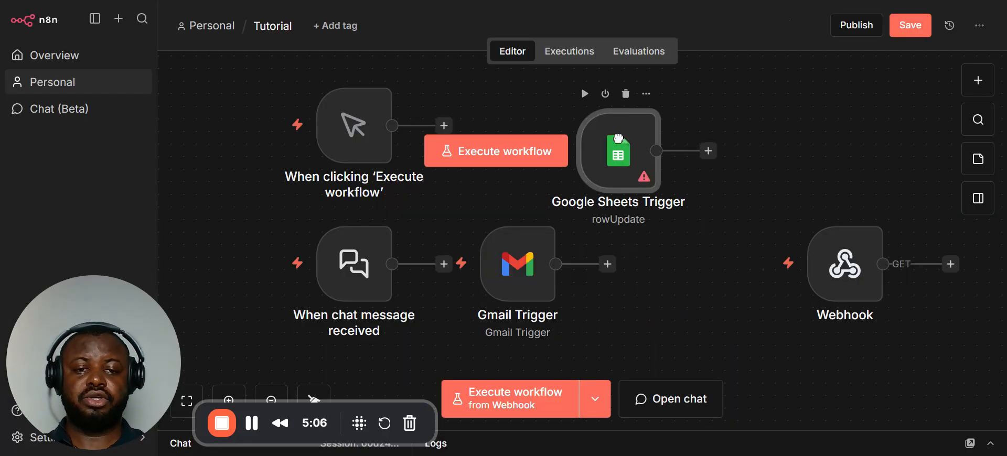
{"action": "left_click", "coordinate": [271, 399]}
{"action": "left_click", "coordinate": [270, 399]}
{"action": "left_click", "coordinate": [270, 398]}
{"action": "left_click_drag", "start_coordinate": [450, 178], "coordinate": [268, 95]}
{"action": "left_click_drag", "start_coordinate": [433, 261], "coordinate": [216, 177]}
{"action": "left_click_drag", "start_coordinate": [543, 291], "coordinate": [276, 285]}
{"action": "left_click_drag", "start_coordinate": [603, 216], "coordinate": [273, 354]}
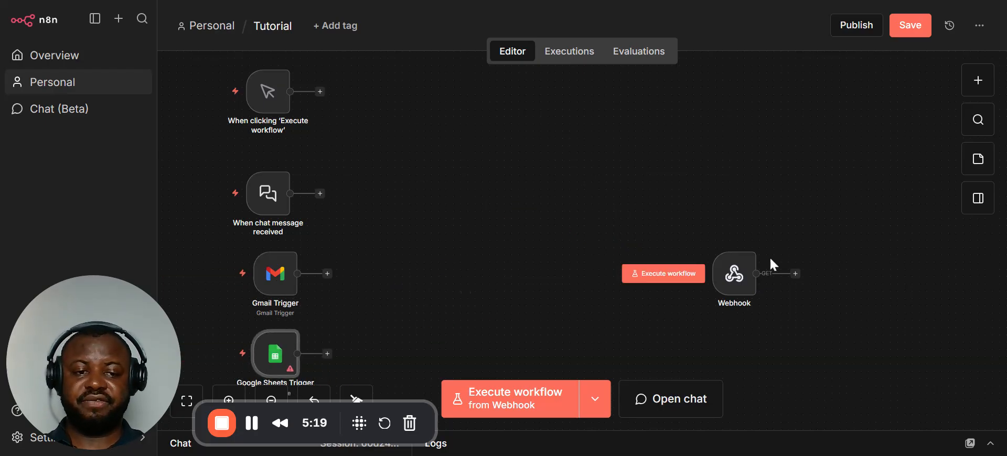
{"action": "left_click_drag", "start_coordinate": [744, 275], "coordinate": [416, 101]}
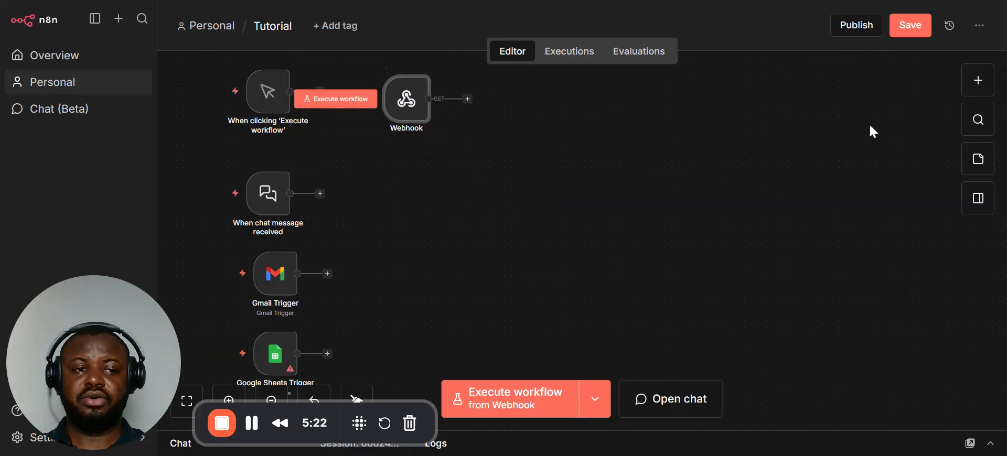
Add a sticky note to the canvas and replace its default text with "Triggers"
{"action": "left_click", "coordinate": [971, 166]}
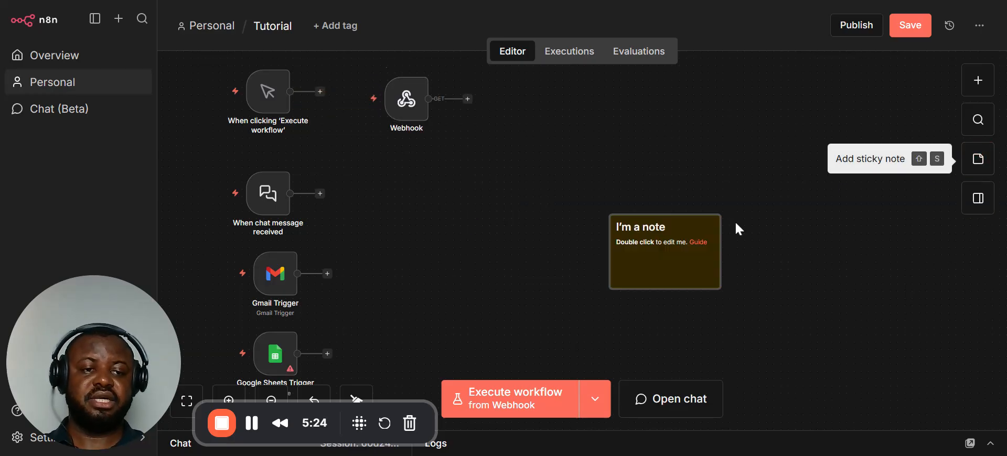
{"action": "double_click", "coordinate": [659, 231]}
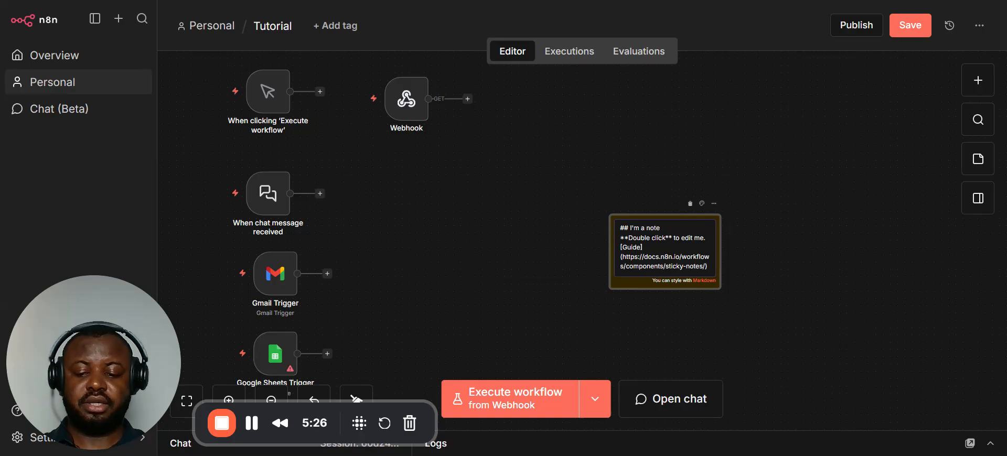
{"action": "key", "text": "ctrl+a"}
{"action": "type", "text": "Trigge"}
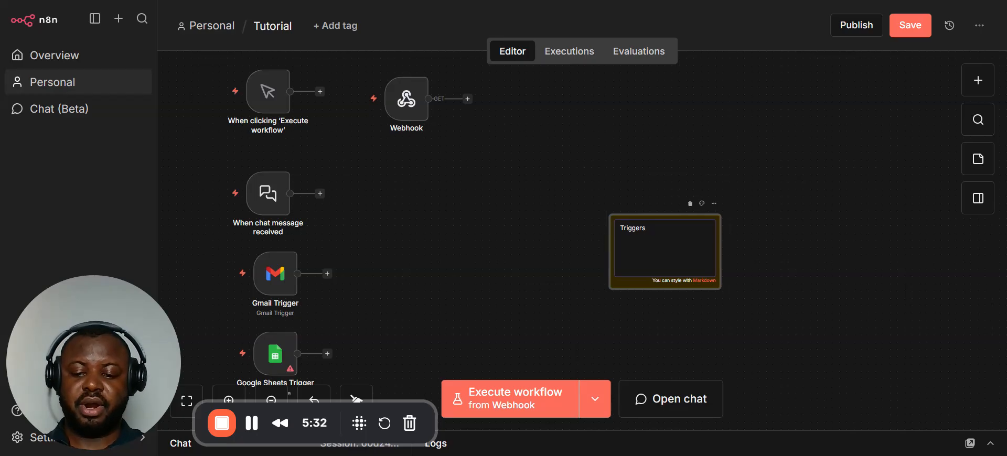
{"action": "left_click", "coordinate": [749, 247]}
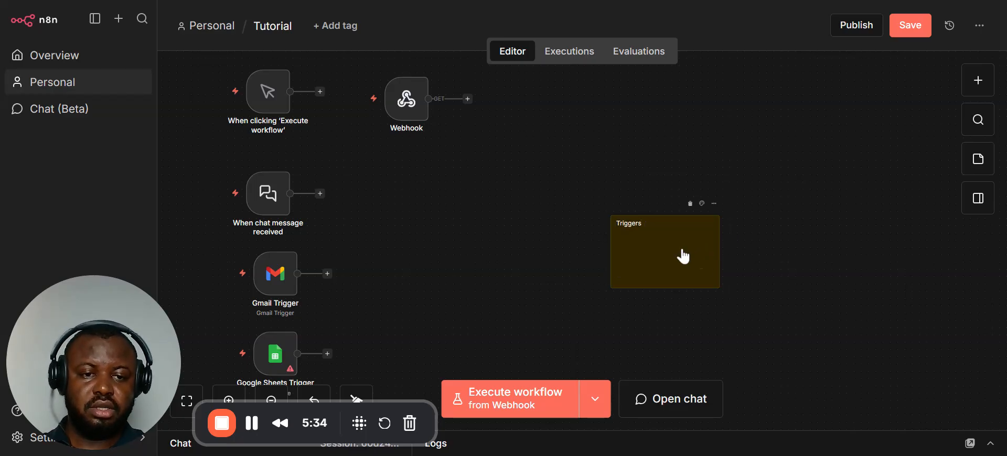
Place the Triggers note behind the trigger nodes and enlarge it to enclose all five of them
{"action": "left_click_drag", "start_coordinate": [703, 272], "coordinate": [281, 113]}
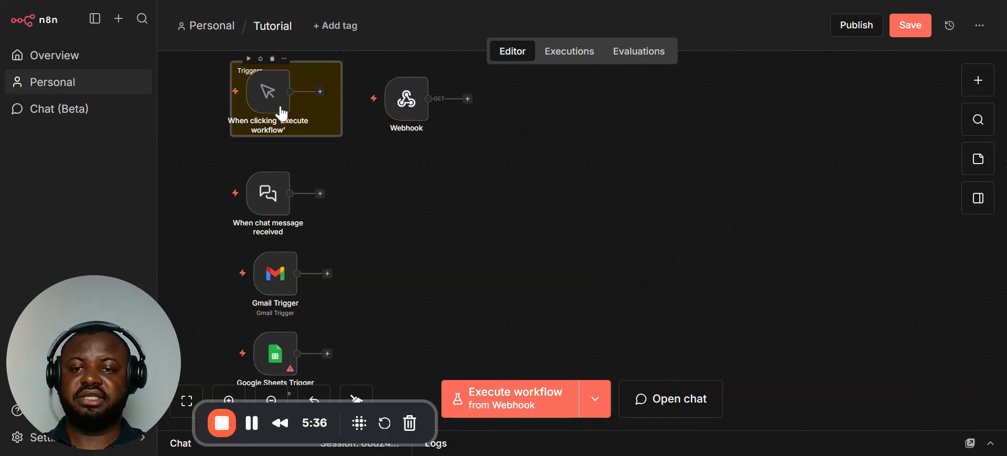
{"action": "left_click_drag", "start_coordinate": [342, 134], "coordinate": [459, 400]}
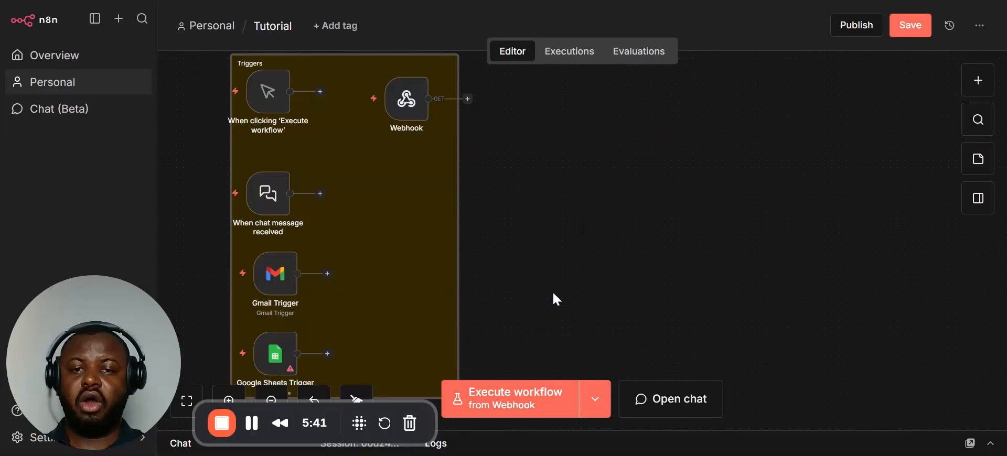
{"action": "scroll", "coordinate": [553, 299], "scroll_direction": "down", "scroll_amount": 1}
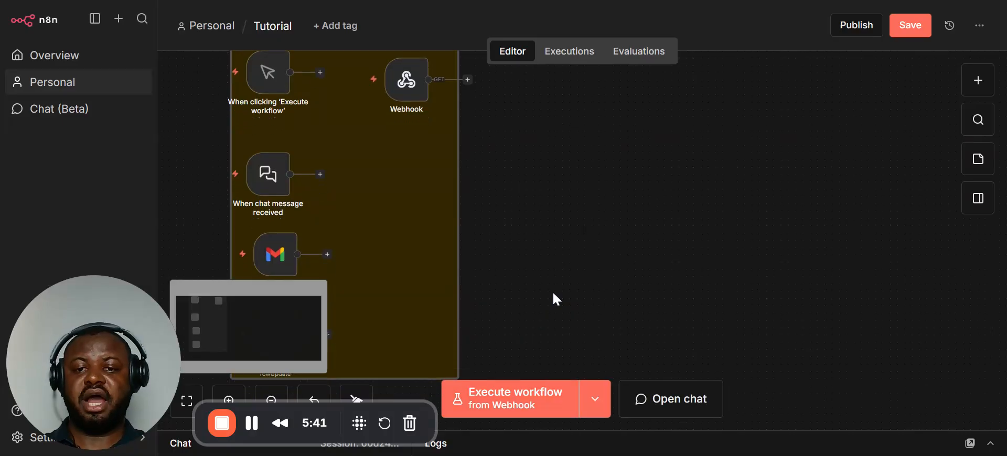
{"action": "left_click", "coordinate": [272, 399]}
{"action": "scroll", "coordinate": [666, 257], "scroll_direction": "down", "scroll_amount": 1}
{"action": "scroll", "coordinate": [667, 261], "scroll_direction": "down", "scroll_amount": 1}
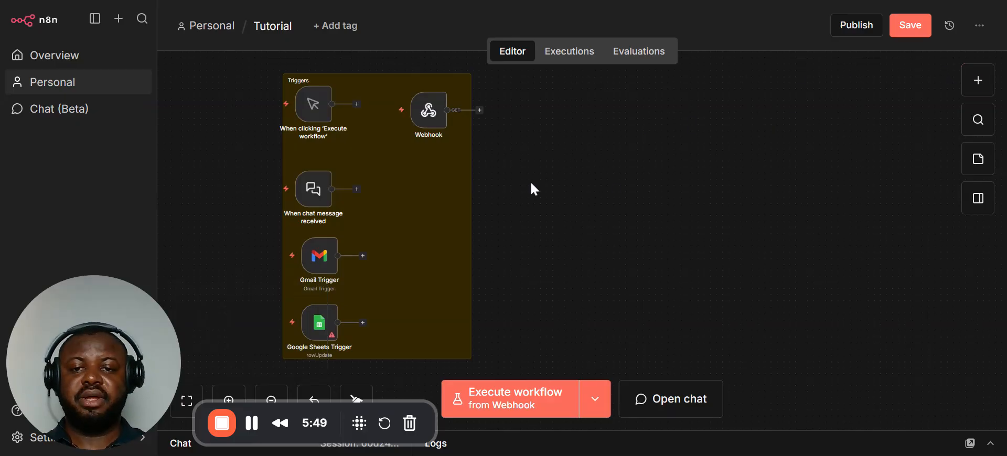
{"action": "mouse_move", "coordinate": [267, 86]}
{"action": "left_click_drag", "start_coordinate": [216, 60], "coordinate": [506, 364]}
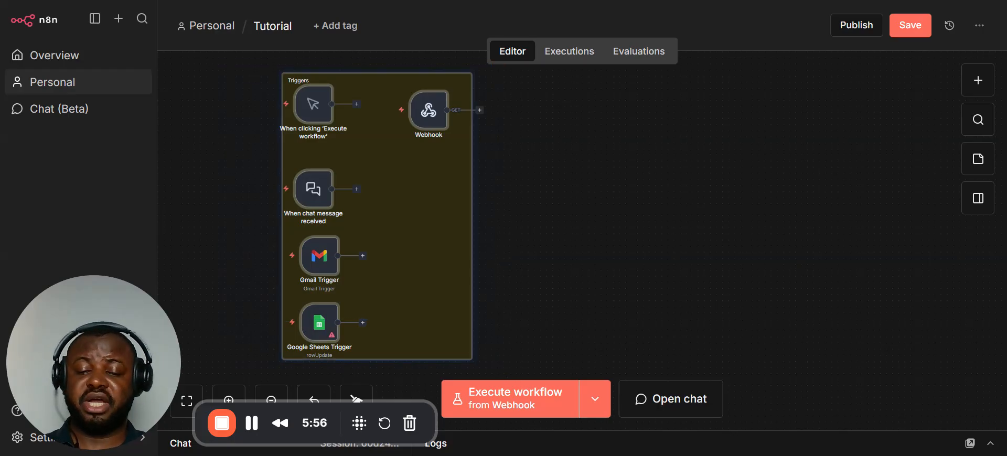
{"action": "left_click", "coordinate": [512, 269]}
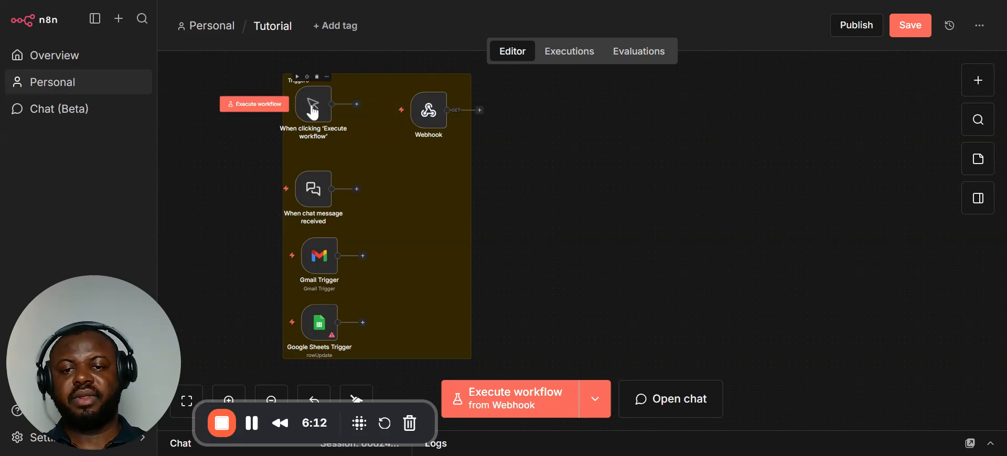
Shift the manual trigger further inside the Triggers note and execute the workflow from it
{"action": "left_click_drag", "start_coordinate": [313, 112], "coordinate": [314, 121]}
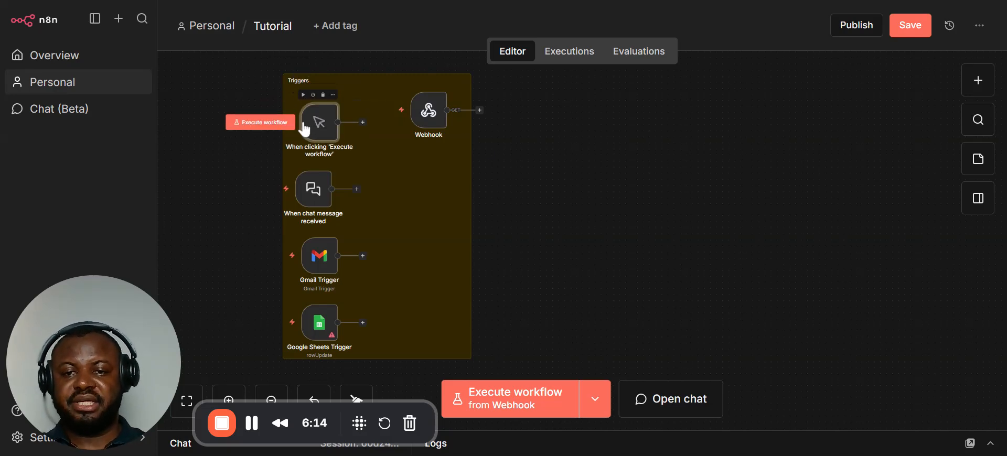
{"action": "left_click", "coordinate": [278, 125]}
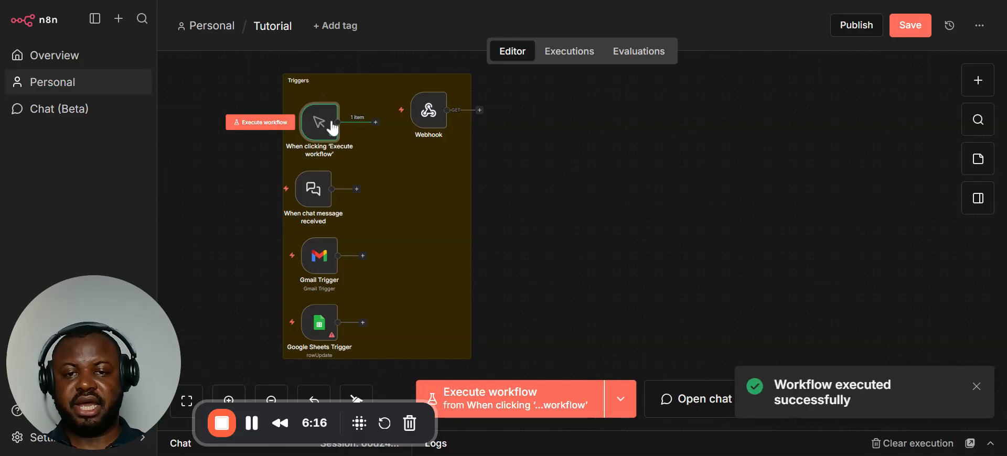
Test the chat trigger by sending the message "hi" in its chat, and collapse the chat and logs area
{"action": "mouse_move", "coordinate": [321, 201]}
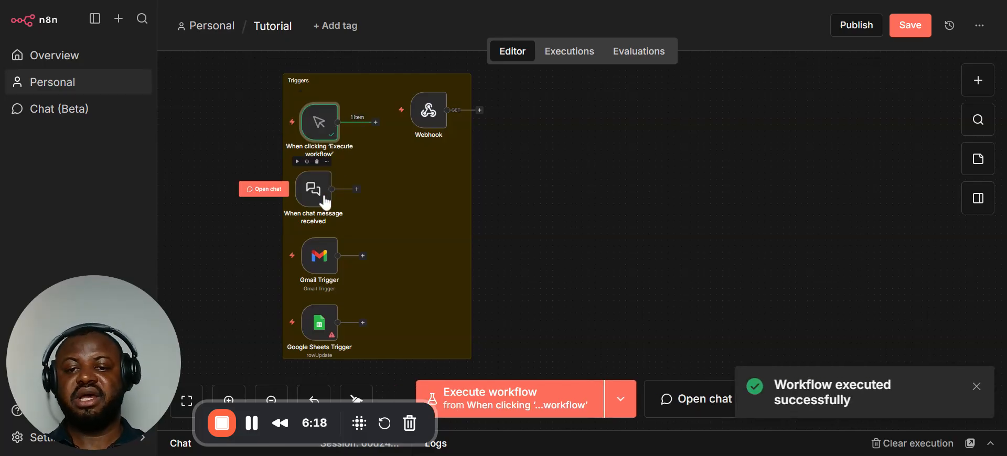
{"action": "left_click", "coordinate": [276, 194]}
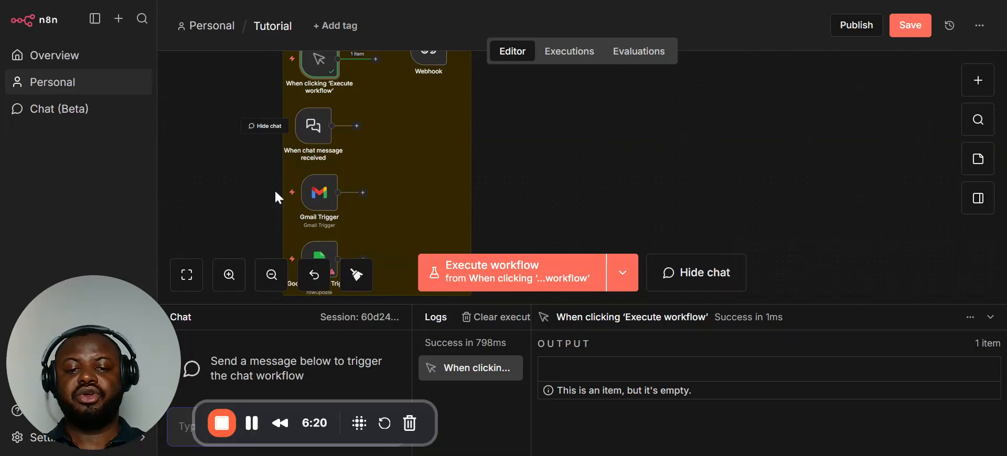
{"action": "type", "text": "hi"}
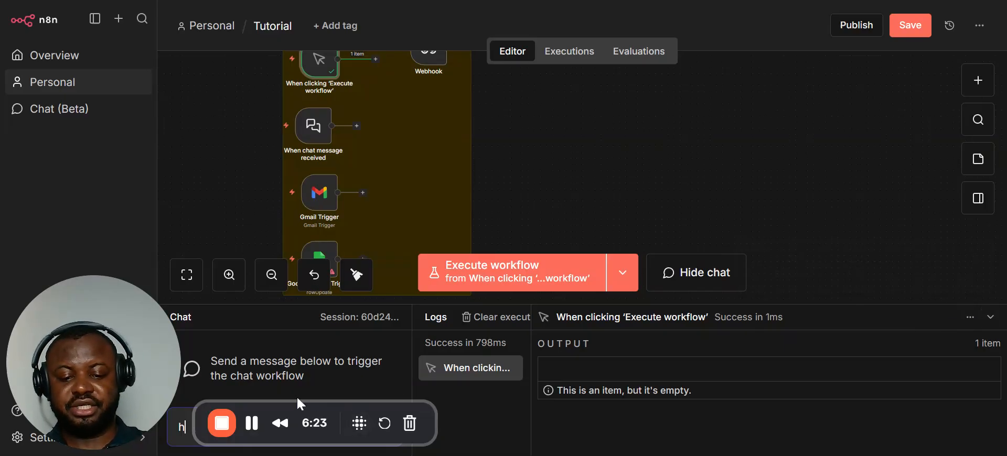
{"action": "key", "text": "Return"}
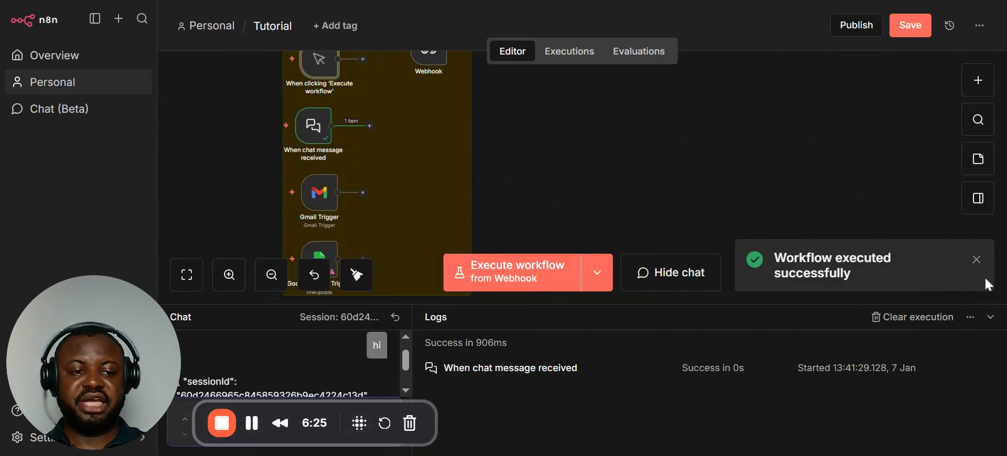
{"action": "left_click", "coordinate": [991, 318]}
Fetch a test event in the Gmail Trigger node and return to the canvas
{"action": "left_click", "coordinate": [317, 265]}
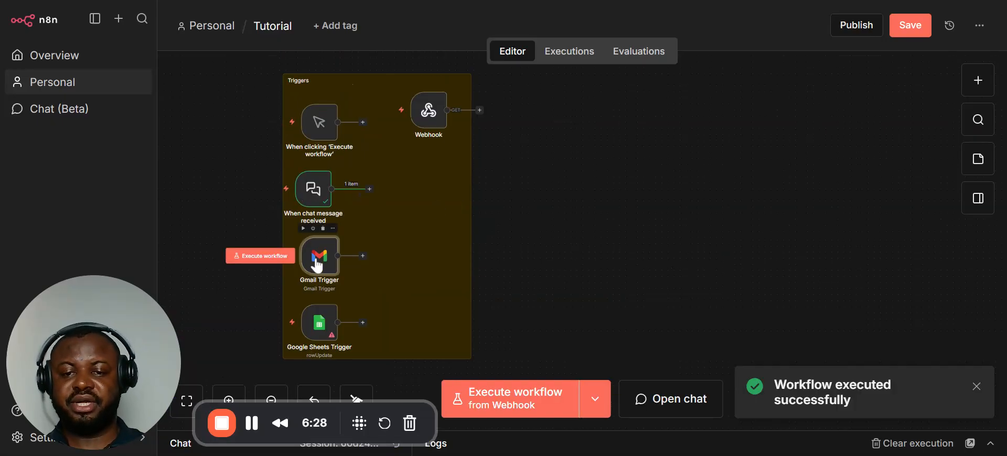
{"action": "double_click", "coordinate": [317, 265]}
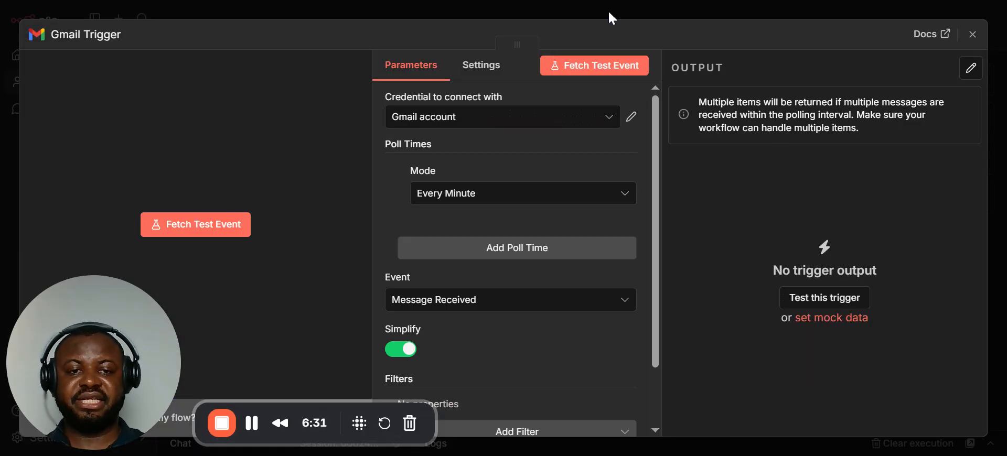
{"action": "left_click", "coordinate": [593, 67]}
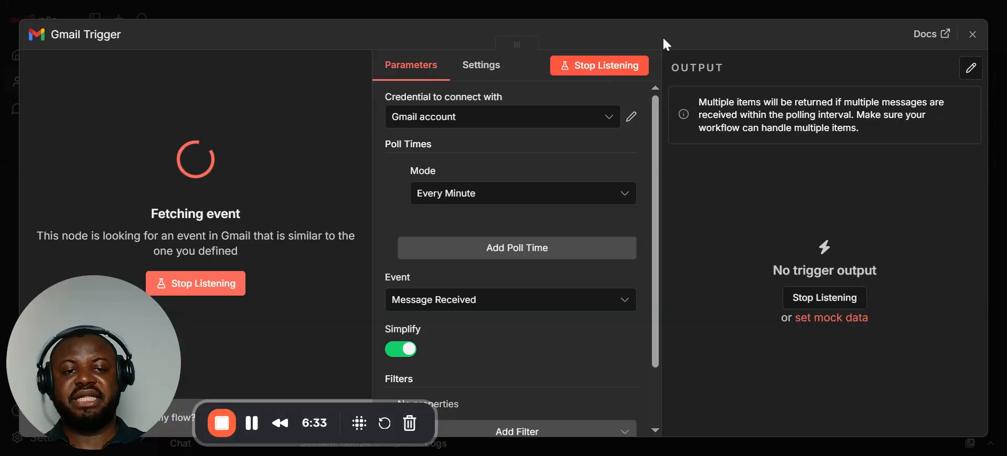
{"action": "left_click", "coordinate": [688, 16]}
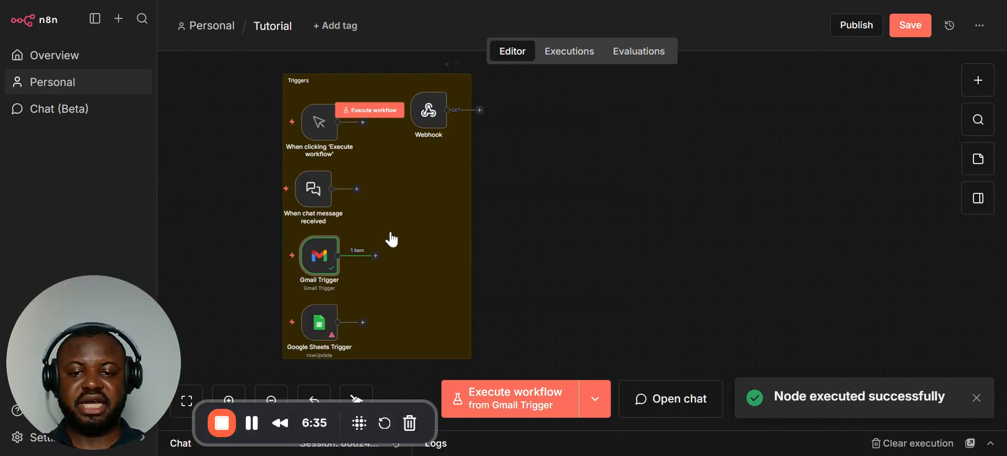
Examine the credential choices of the Google Sheets Trigger without selecting any, and return to the canvas
{"action": "double_click", "coordinate": [320, 325]}
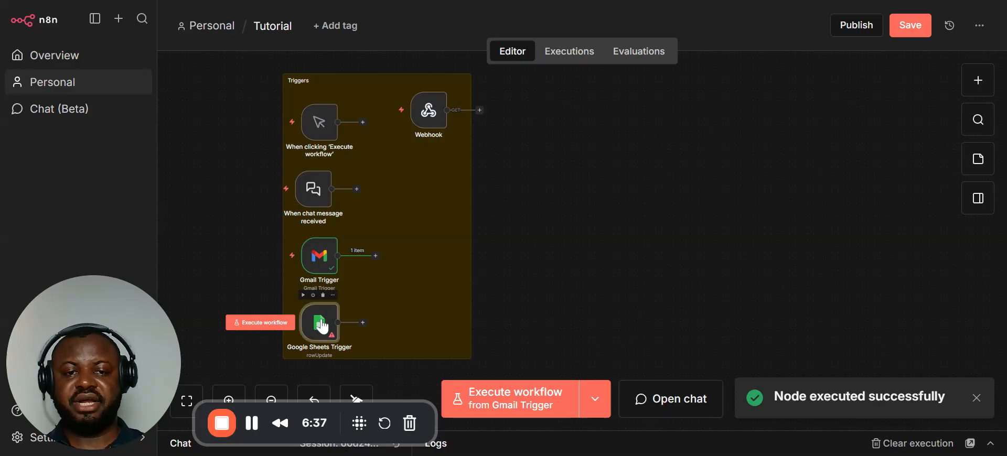
{"action": "left_click", "coordinate": [564, 115]}
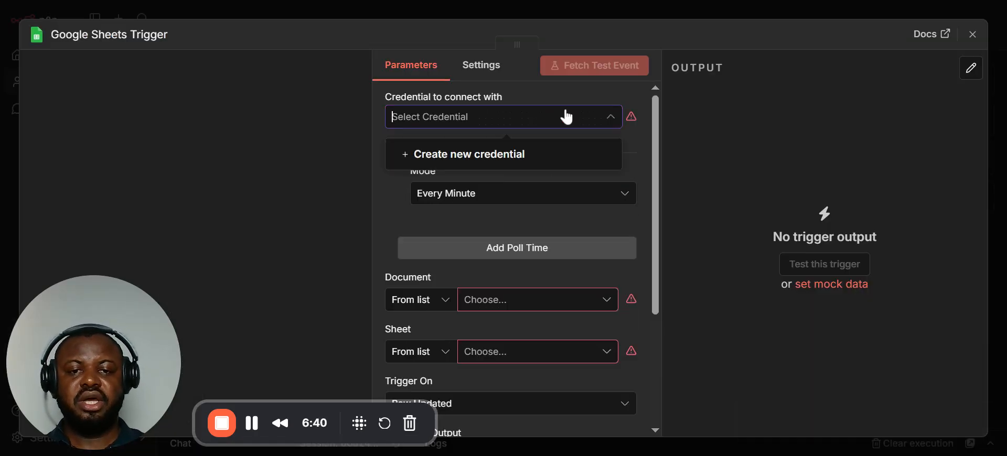
{"action": "left_click", "coordinate": [631, 4]}
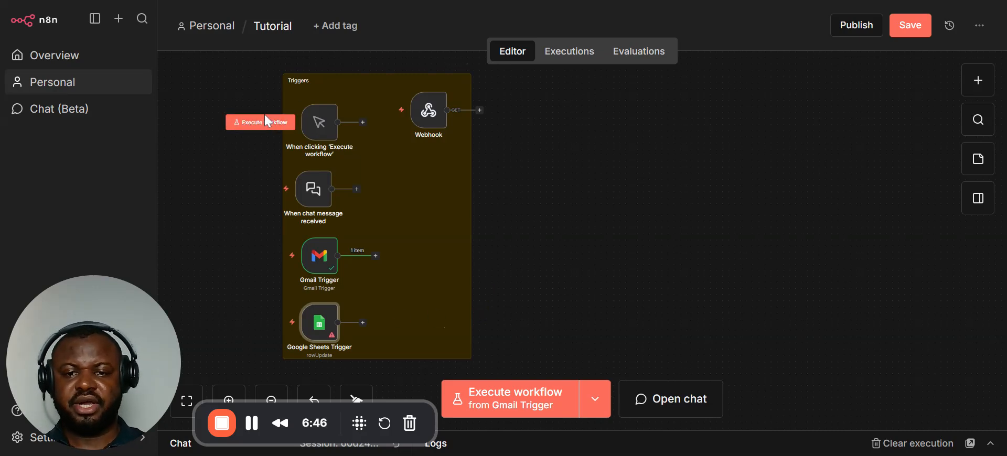
Review the Webhook node's test URL and parameters, and align the node level with the manual trigger
{"action": "double_click", "coordinate": [434, 120]}
{"action": "left_click", "coordinate": [419, 166]}
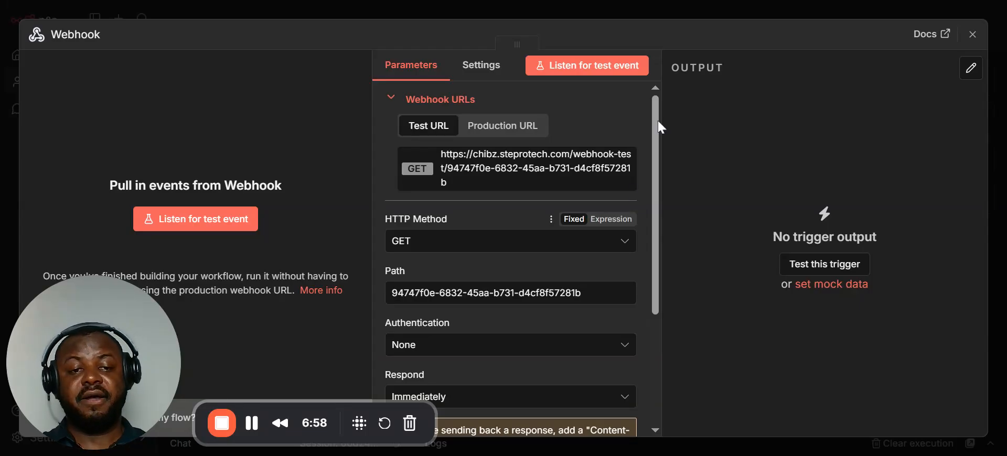
{"action": "left_click", "coordinate": [688, 14]}
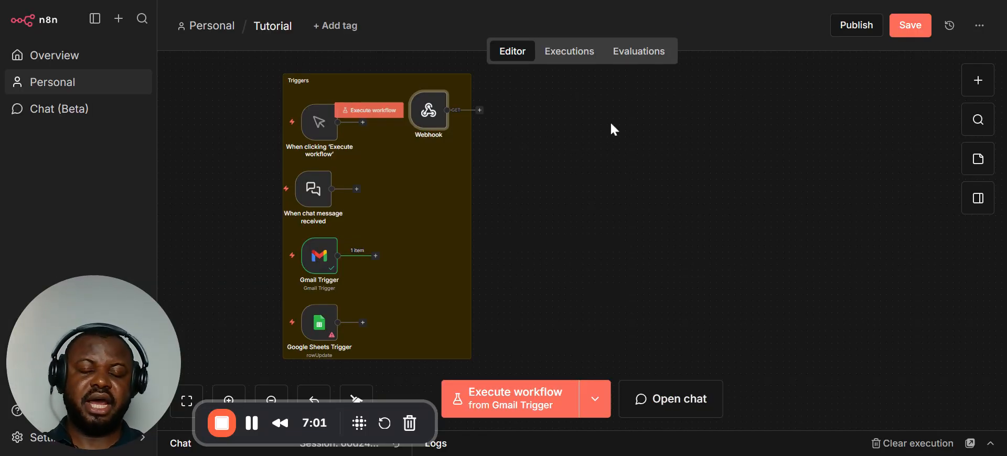
{"action": "mouse_move", "coordinate": [433, 111]}
{"action": "left_click_drag", "start_coordinate": [433, 111], "coordinate": [426, 121]}
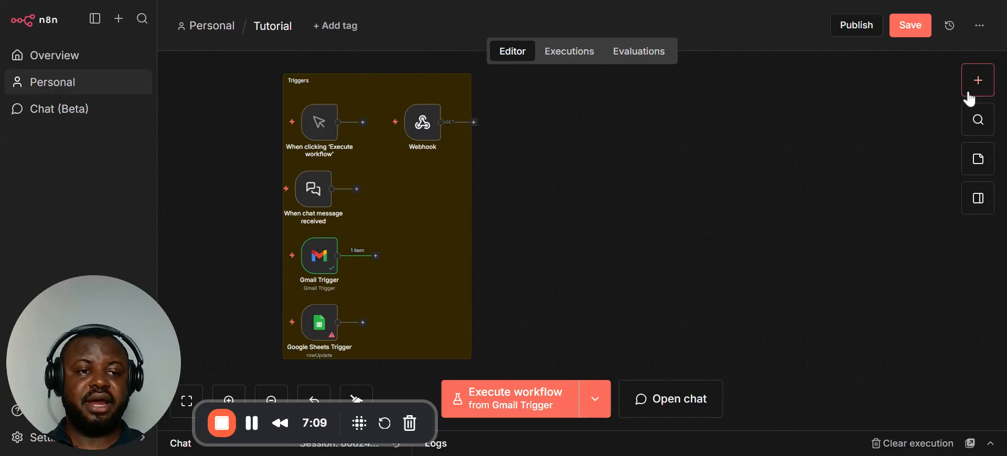
Search the nodes for "sheet", add the Google Sheets action Append row in sheet, and leave its parameters unconfigured
{"action": "left_click", "coordinate": [977, 81]}
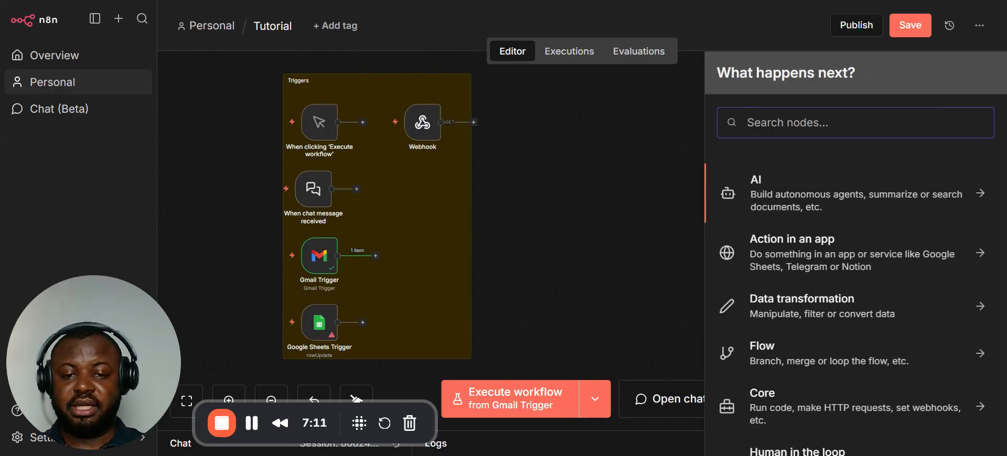
{"action": "type", "text": "sheet"}
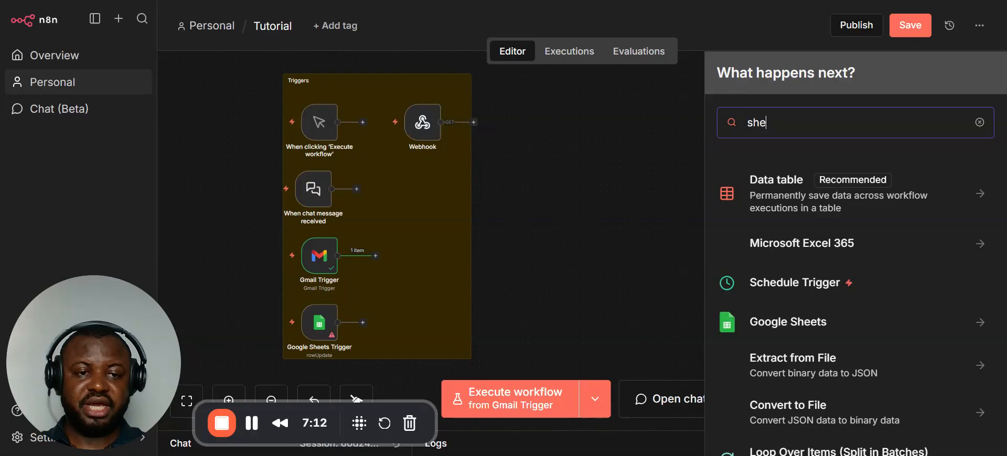
{"action": "left_click", "coordinate": [760, 288]}
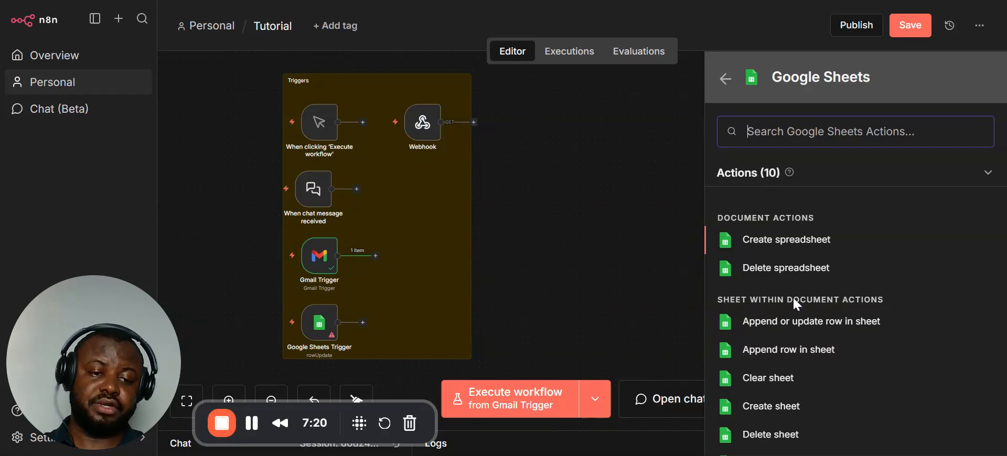
{"action": "scroll", "coordinate": [792, 297], "scroll_direction": "down", "scroll_amount": 3}
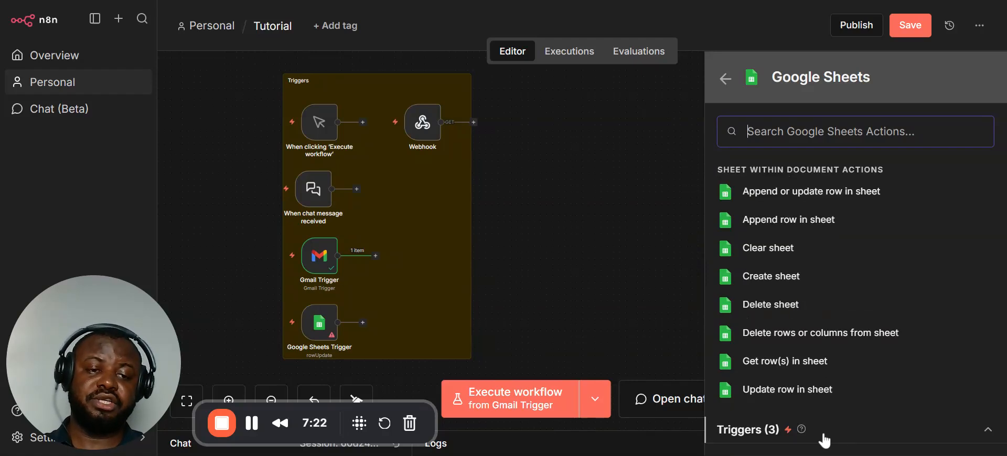
{"action": "scroll", "coordinate": [783, 218], "scroll_direction": "up", "scroll_amount": 3}
{"action": "scroll", "coordinate": [791, 327], "scroll_direction": "down", "scroll_amount": 2}
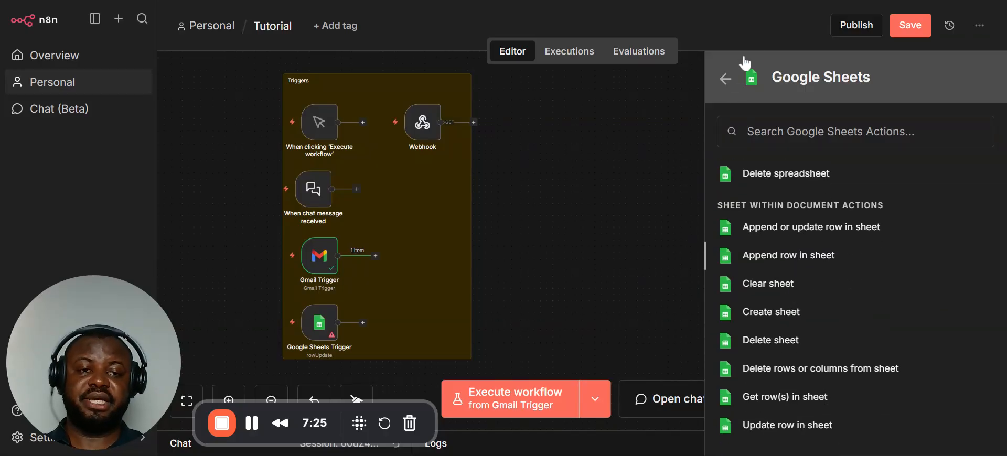
{"action": "key", "text": "Return"}
{"action": "key", "text": "Escape"}
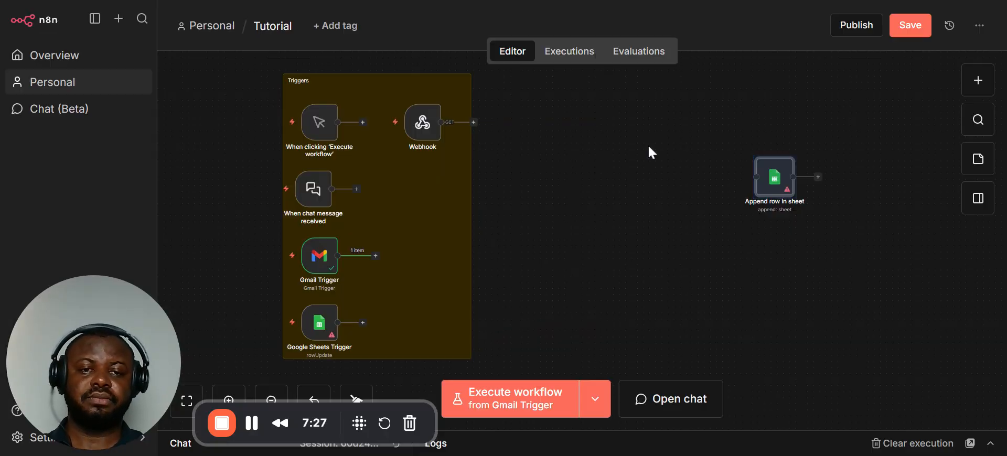
Level the Append row in sheet node with the Google Sheets Trigger, and add an unconnected Gmail Send a message action above it
{"action": "left_click_drag", "start_coordinate": [764, 177], "coordinate": [569, 325]}
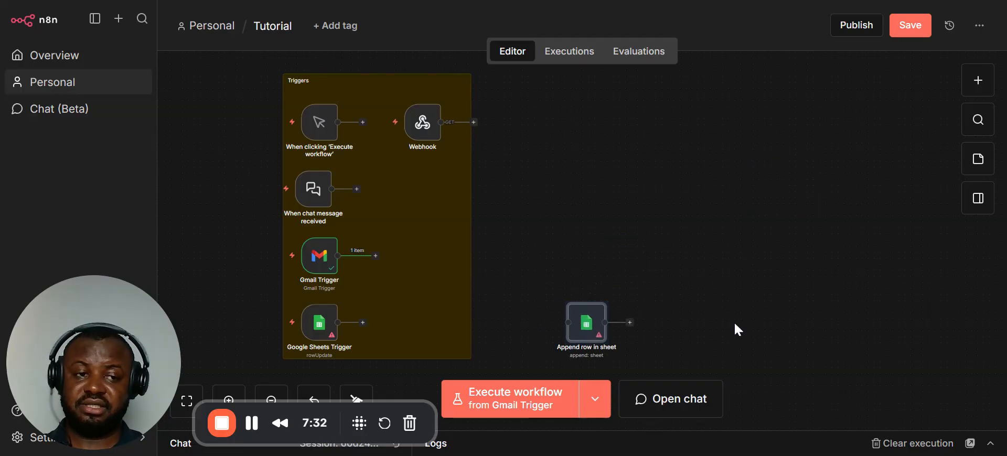
{"action": "left_click", "coordinate": [985, 89]}
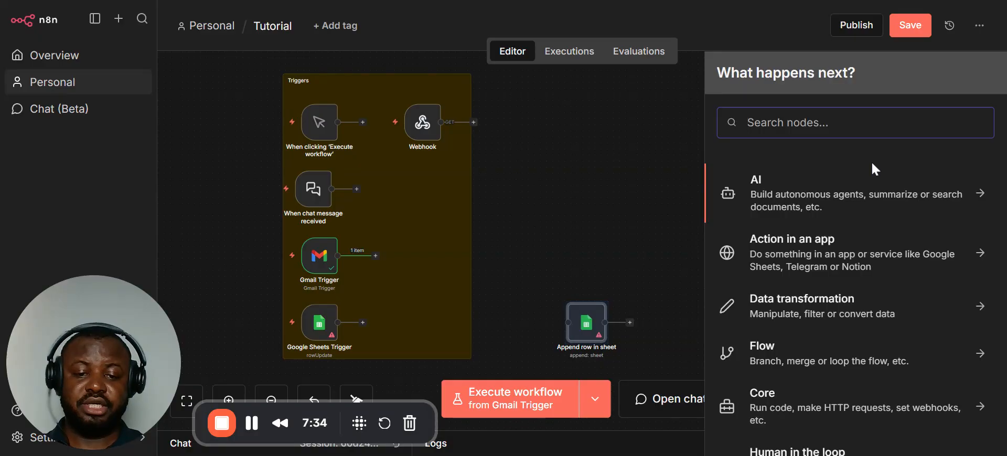
{"action": "type", "text": "gmai"}
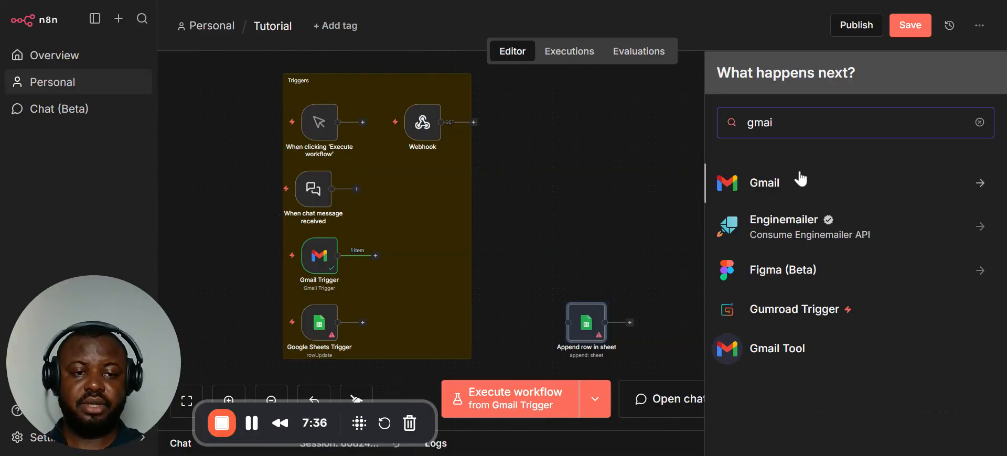
{"action": "left_click", "coordinate": [721, 179]}
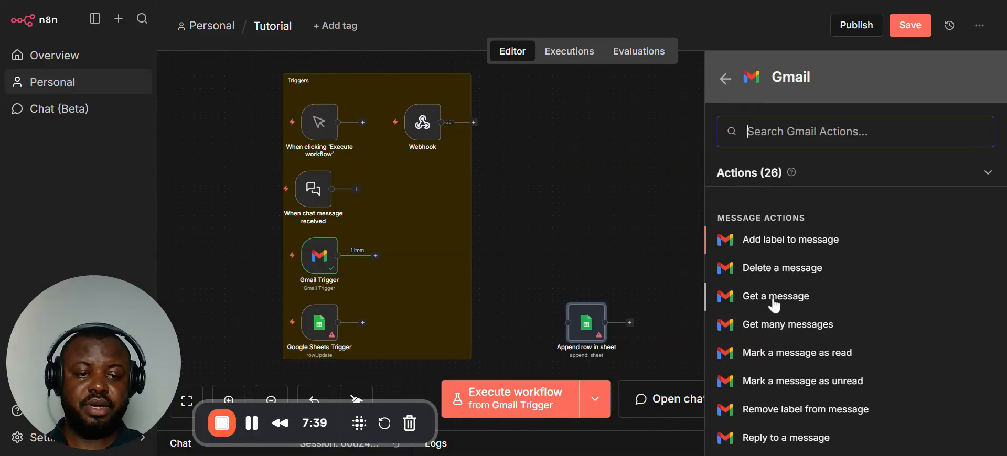
{"action": "scroll", "coordinate": [780, 336], "scroll_direction": "down", "scroll_amount": 3}
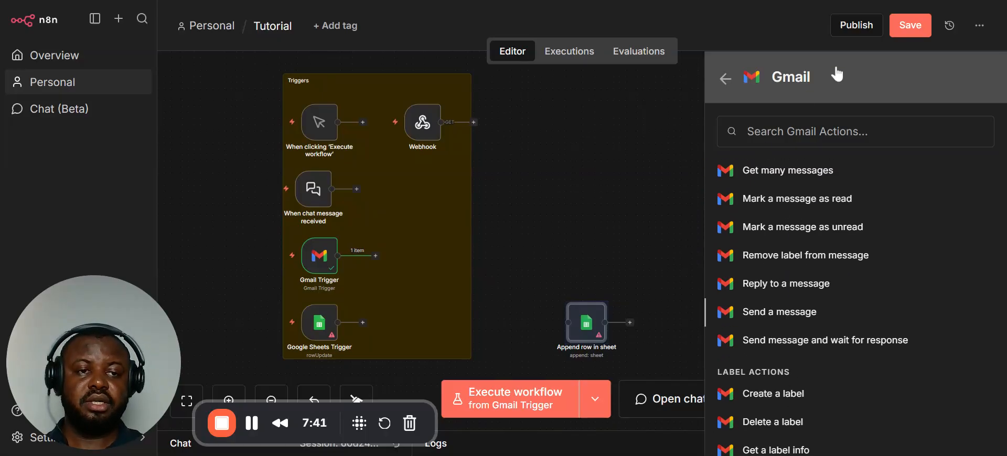
{"action": "key", "text": "Return"}
{"action": "left_click", "coordinate": [779, 13]}
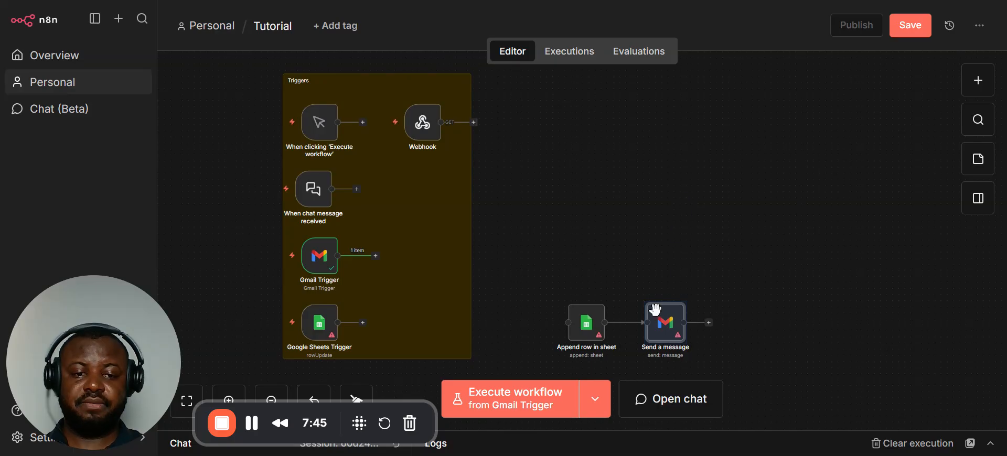
{"action": "left_click_drag", "start_coordinate": [653, 307], "coordinate": [579, 233]}
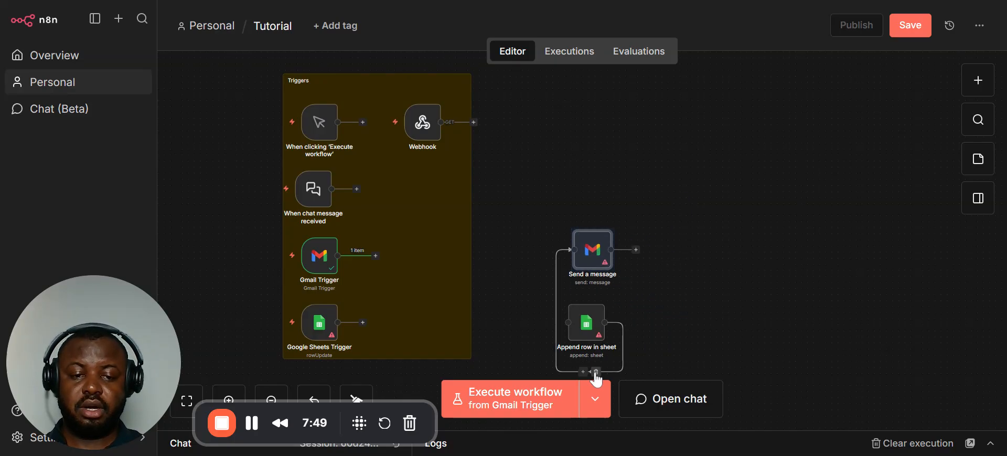
{"action": "left_click", "coordinate": [595, 372]}
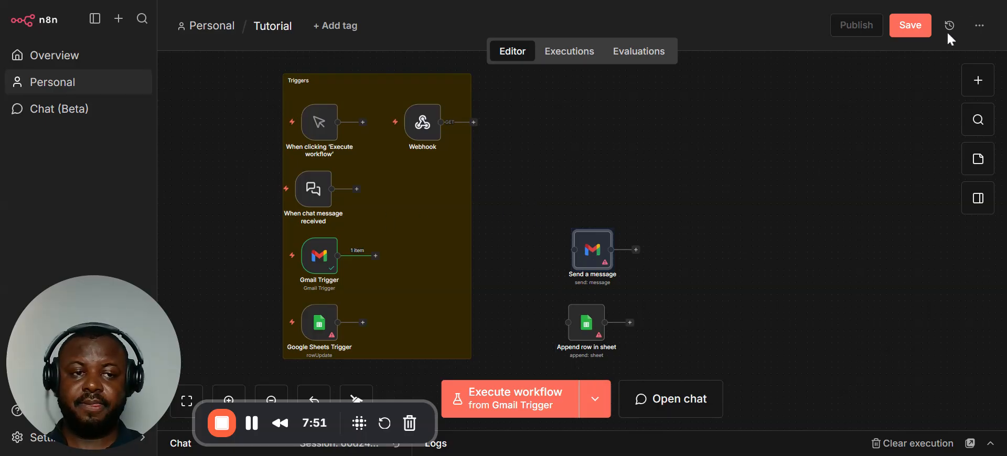
Search the nodes for "chat" and clear the search
{"action": "left_click", "coordinate": [978, 80]}
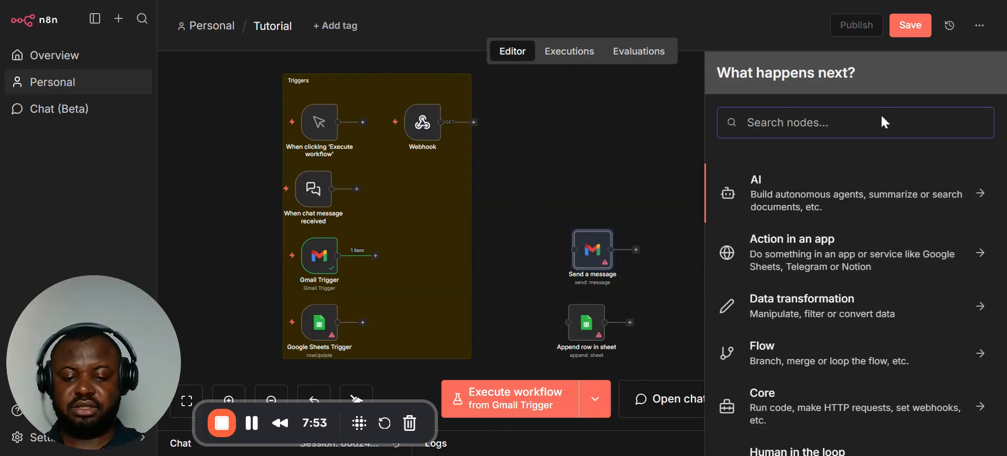
{"action": "type", "text": "chat"}
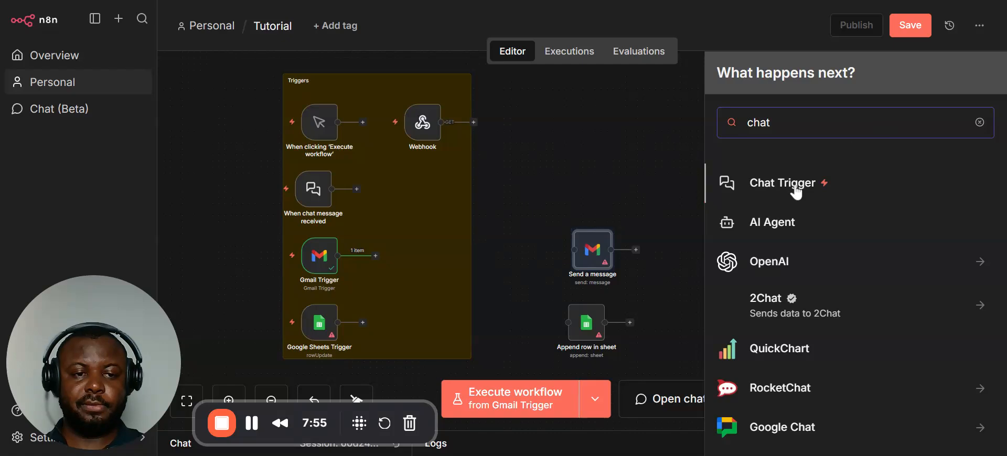
{"action": "key", "text": "BackSpace"}
{"action": "key", "text": "BackSpace"}
{"action": "key", "text": "BackSpace"}
{"action": "key", "text": "BackSpace"}
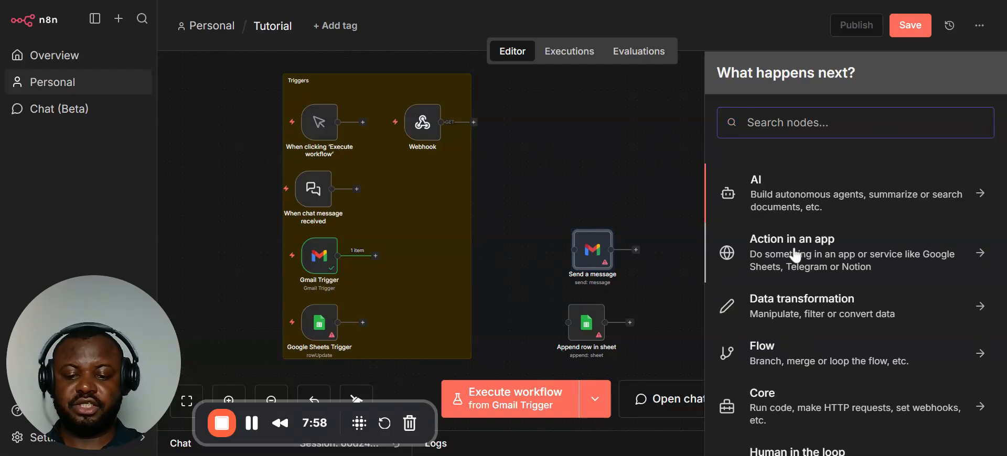
Search the nodes for "resp", add Respond to Chat, and place it above Send a message without a connection between them
{"action": "type", "text": "resp"}
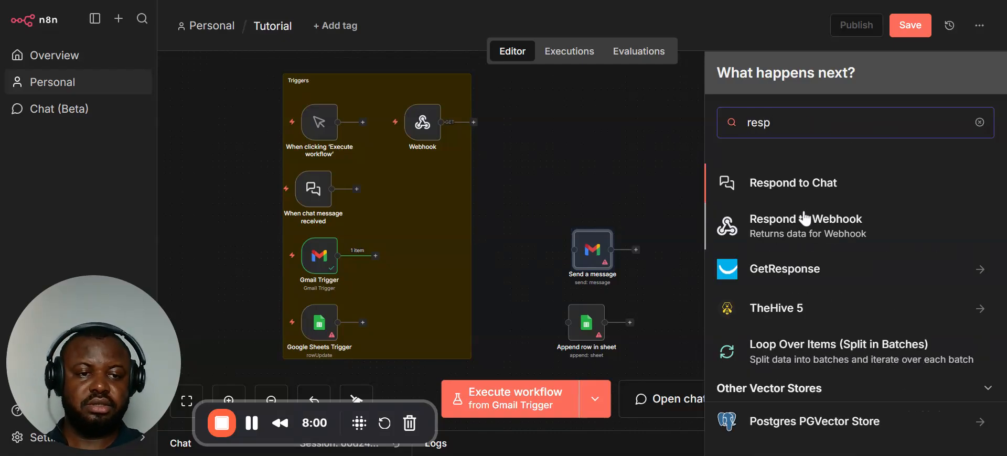
{"action": "left_click", "coordinate": [819, 184]}
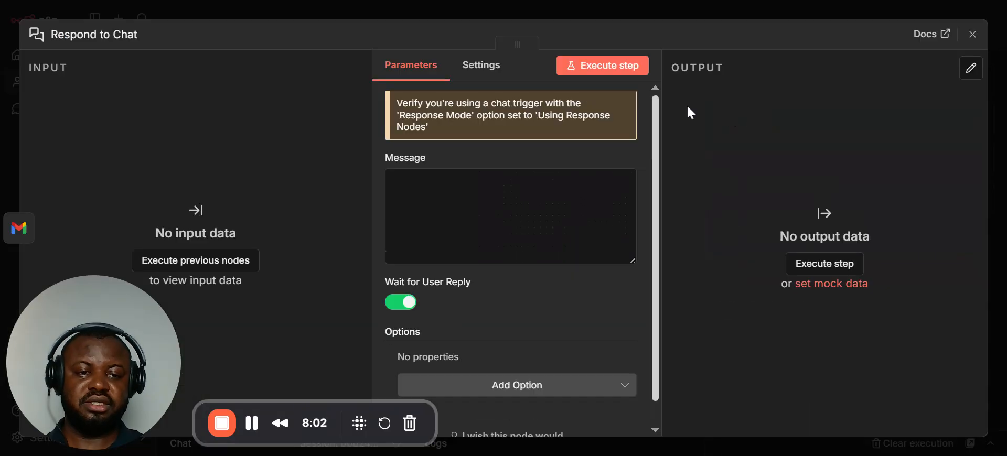
{"action": "left_click", "coordinate": [763, 12]}
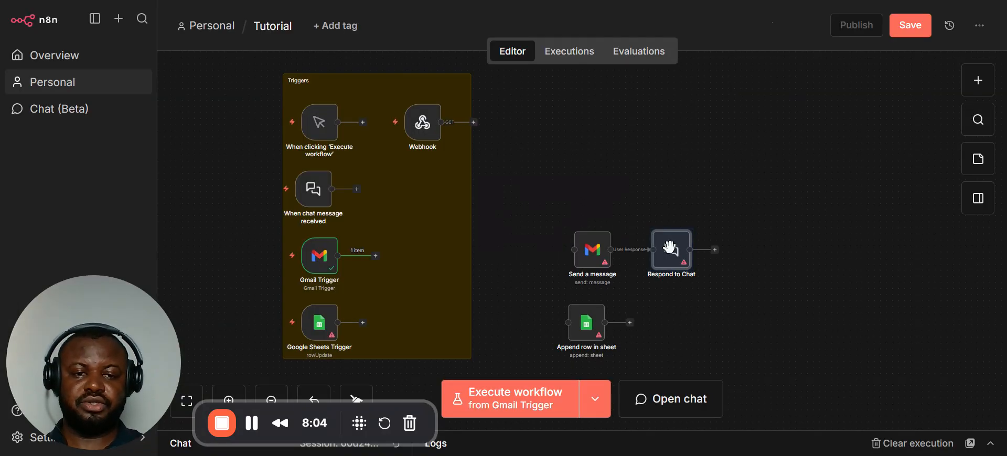
{"action": "left_click_drag", "start_coordinate": [669, 247], "coordinate": [560, 187]}
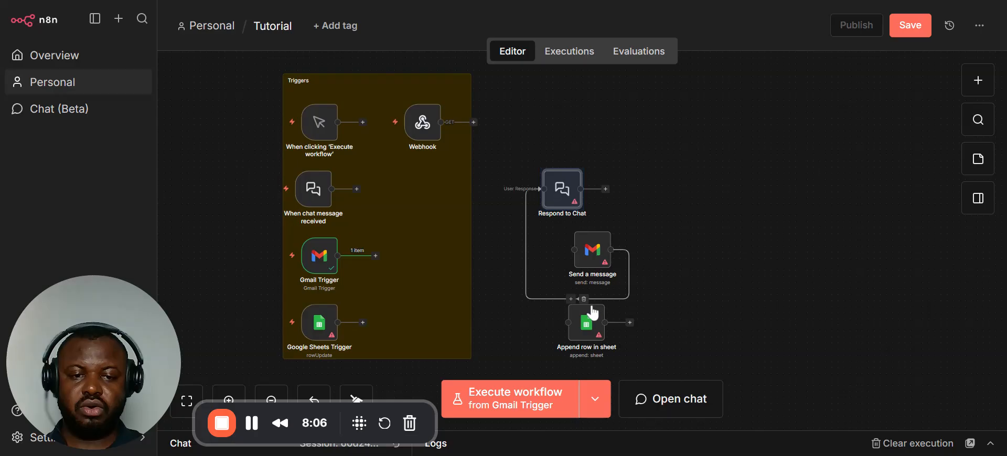
{"action": "left_click", "coordinate": [583, 299]}
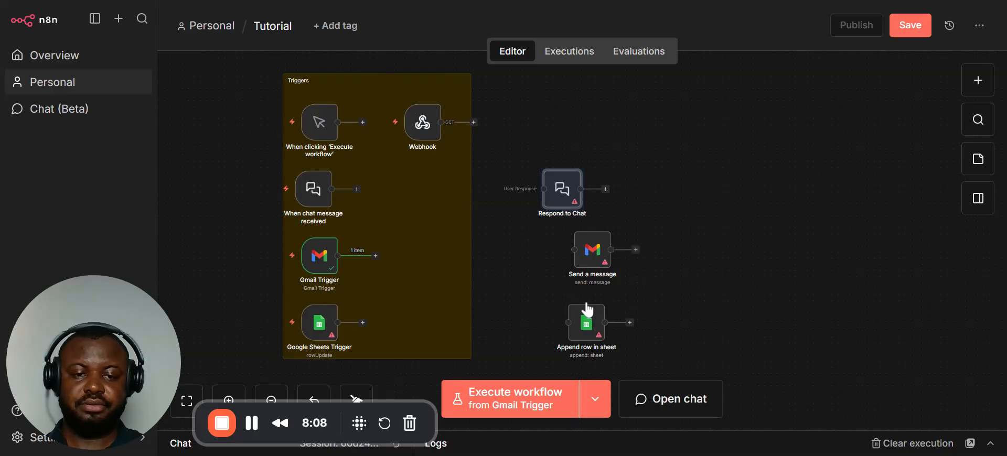
{"action": "left_click_drag", "start_coordinate": [571, 182], "coordinate": [595, 176]}
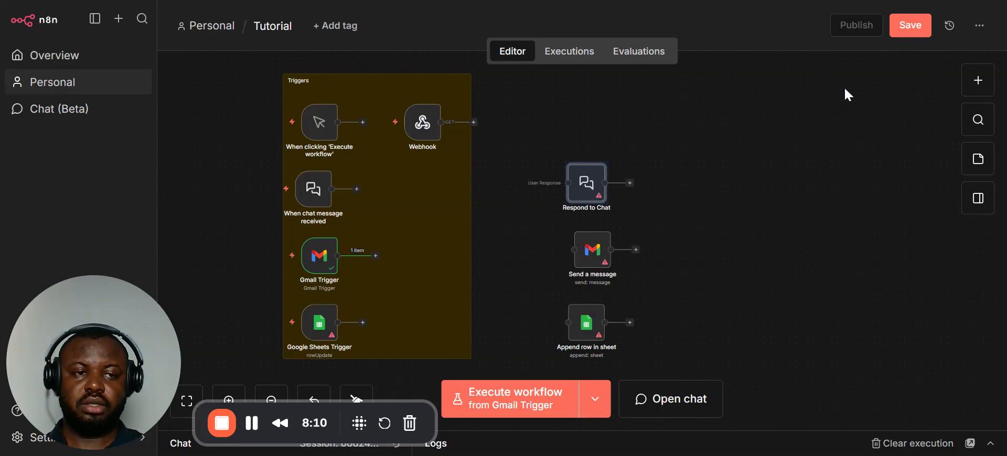
Search the nodes for "webh", add Respond to Webhook, and place it above Respond to Chat with their connection removed
{"action": "left_click", "coordinate": [976, 83]}
{"action": "type", "text": "w"}
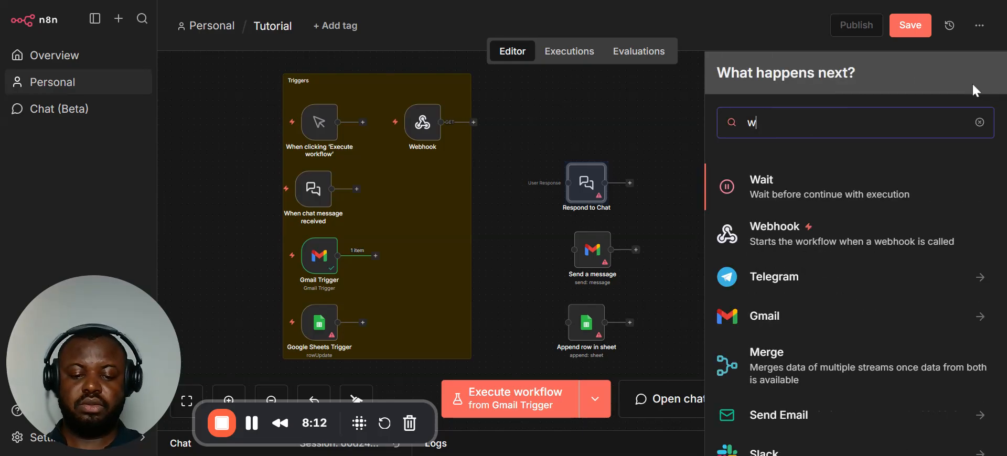
{"action": "type", "text": "ebh"}
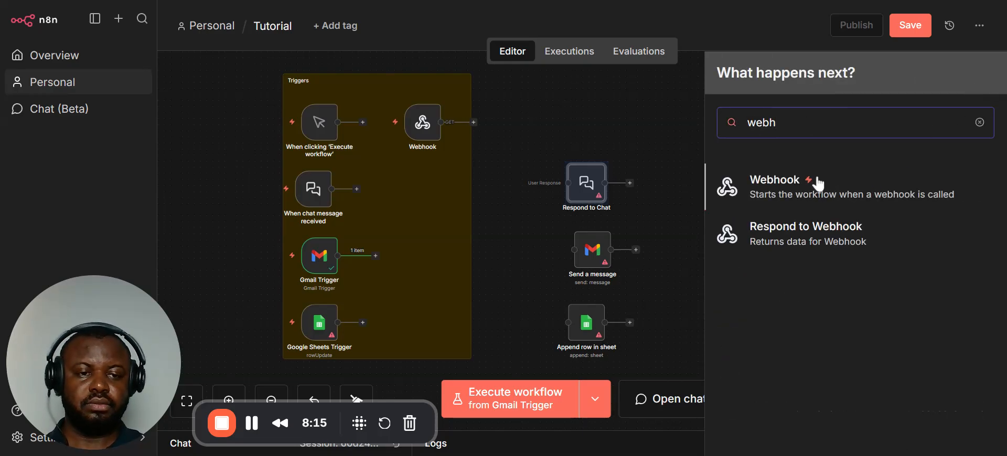
{"action": "left_click", "coordinate": [802, 234]}
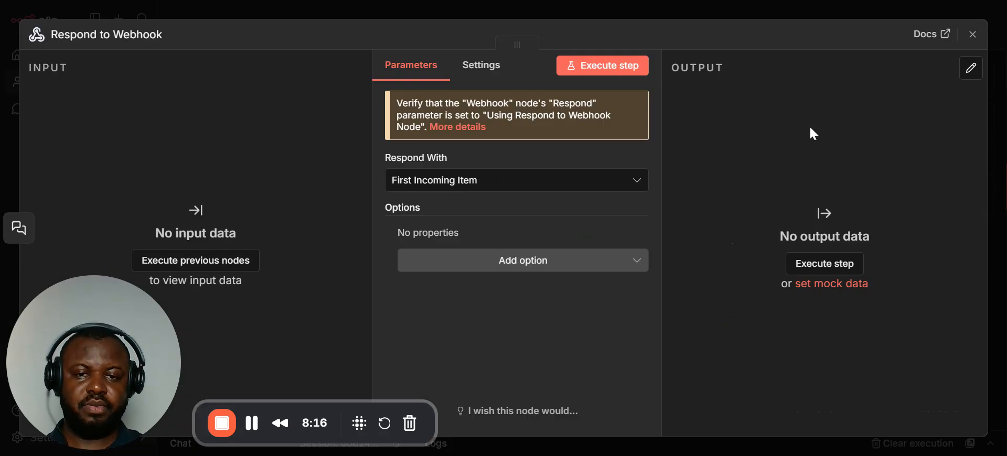
{"action": "left_click", "coordinate": [842, 11]}
{"action": "left_click_drag", "start_coordinate": [664, 181], "coordinate": [584, 115]}
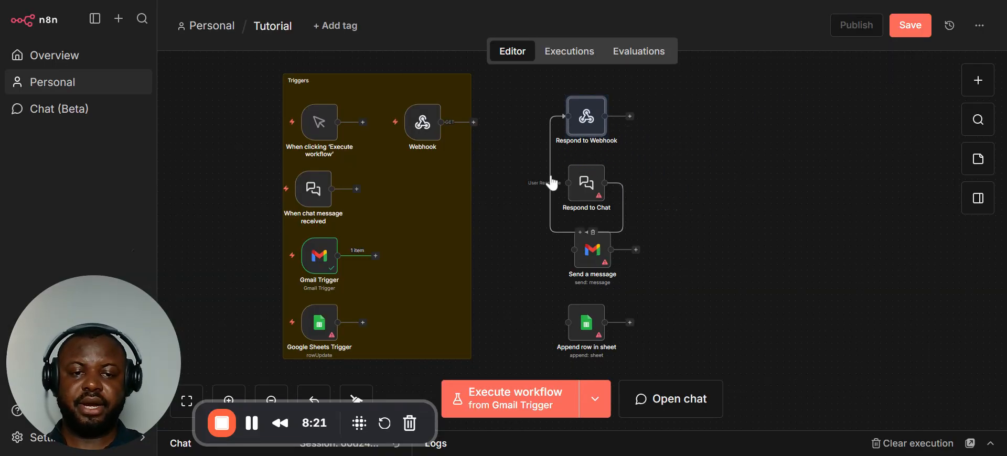
{"action": "left_click", "coordinate": [593, 233]}
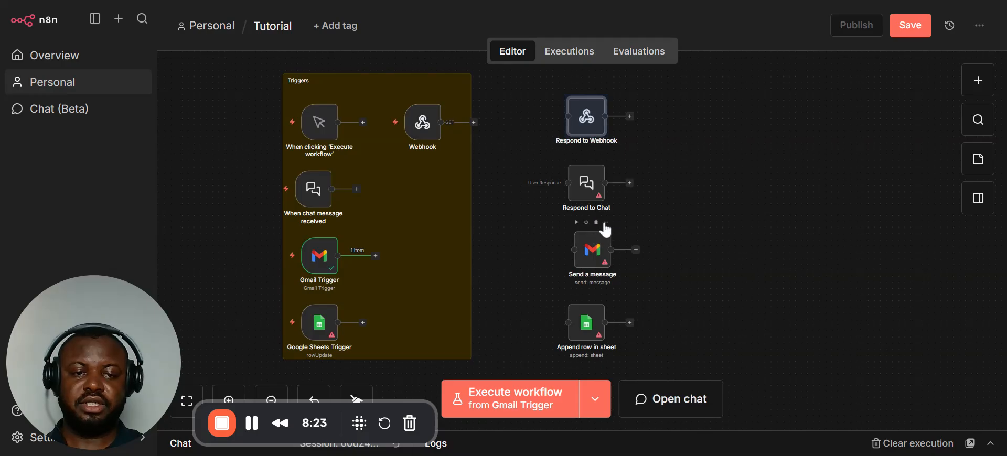
Connect Webhook to Respond to Webhook, the chat trigger to Respond to Chat, Gmail Trigger to Send a message, and Google Sheets Trigger to Append row
{"action": "scroll", "coordinate": [660, 180], "scroll_direction": "down", "scroll_amount": 1}
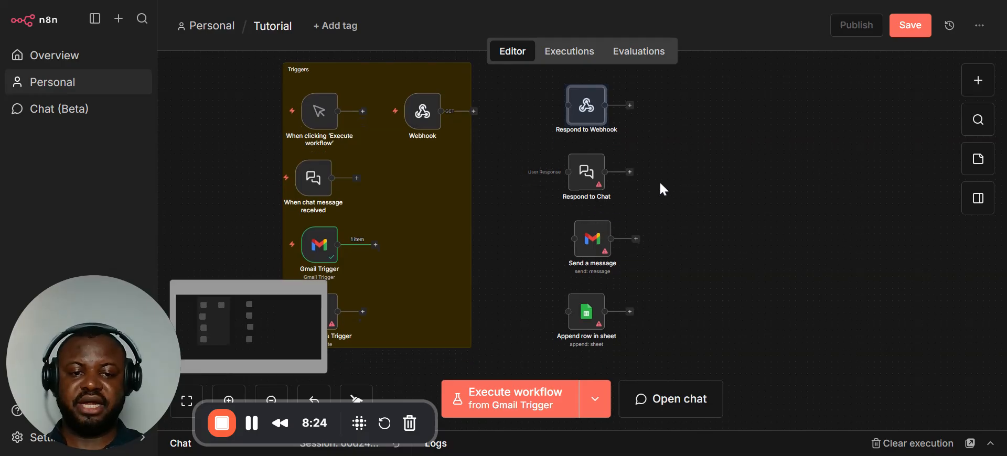
{"action": "left_click", "coordinate": [244, 81]}
{"action": "scroll", "coordinate": [241, 74], "scroll_direction": "up", "scroll_amount": 4}
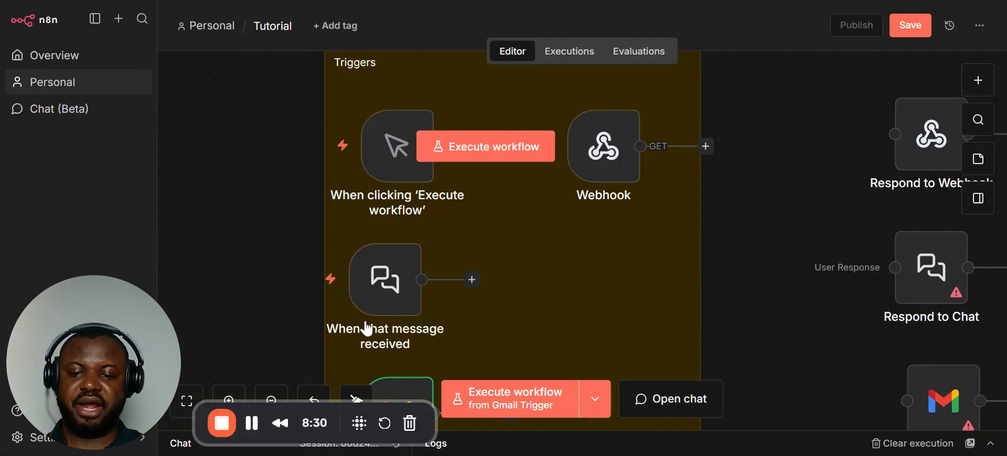
{"action": "left_click", "coordinate": [267, 399]}
{"action": "scroll", "coordinate": [349, 277], "scroll_direction": "down", "scroll_amount": 3}
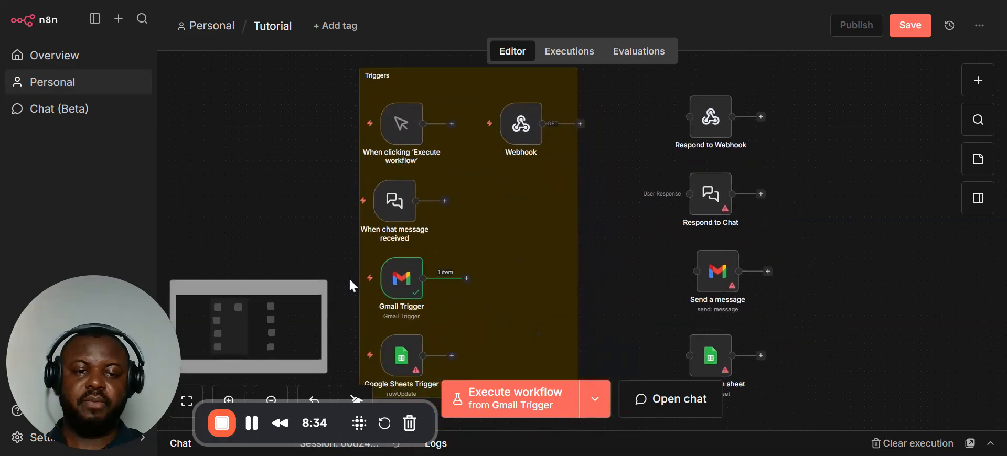
{"action": "scroll", "coordinate": [348, 277], "scroll_direction": "right", "scroll_amount": 3}
{"action": "left_click_drag", "start_coordinate": [505, 108], "coordinate": [613, 100]}
{"action": "left_click_drag", "start_coordinate": [369, 185], "coordinate": [613, 177]}
{"action": "left_click_drag", "start_coordinate": [391, 267], "coordinate": [618, 255]}
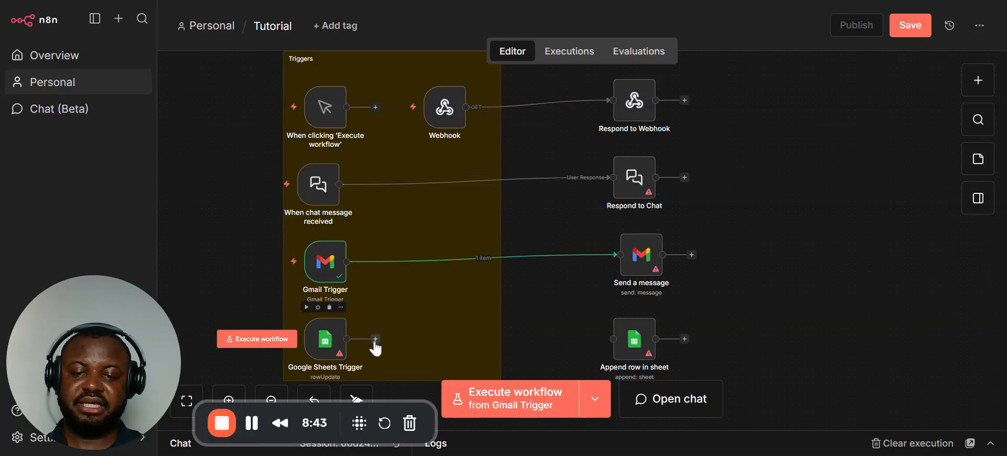
{"action": "left_click_drag", "start_coordinate": [375, 340], "coordinate": [612, 339]}
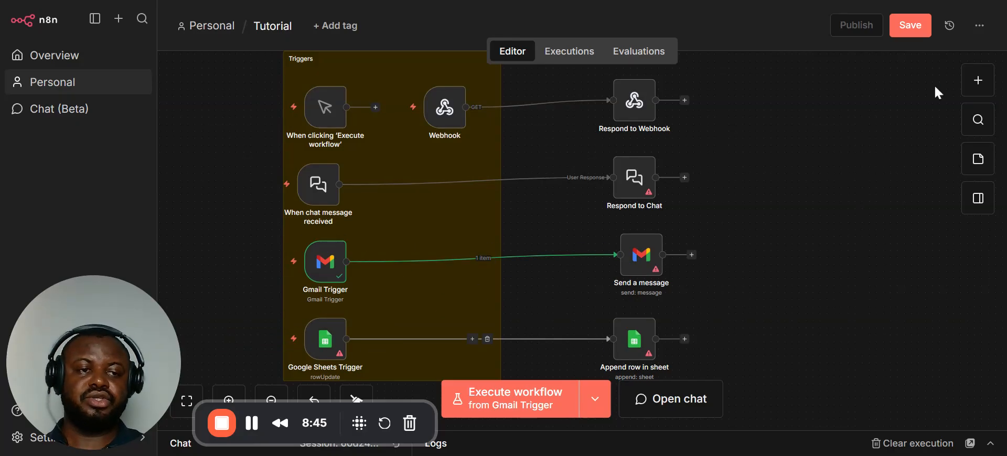
Add a sticky note containing only the heading "ACTIONS", and stretch it behind the four action nodes
{"action": "left_click", "coordinate": [978, 159]}
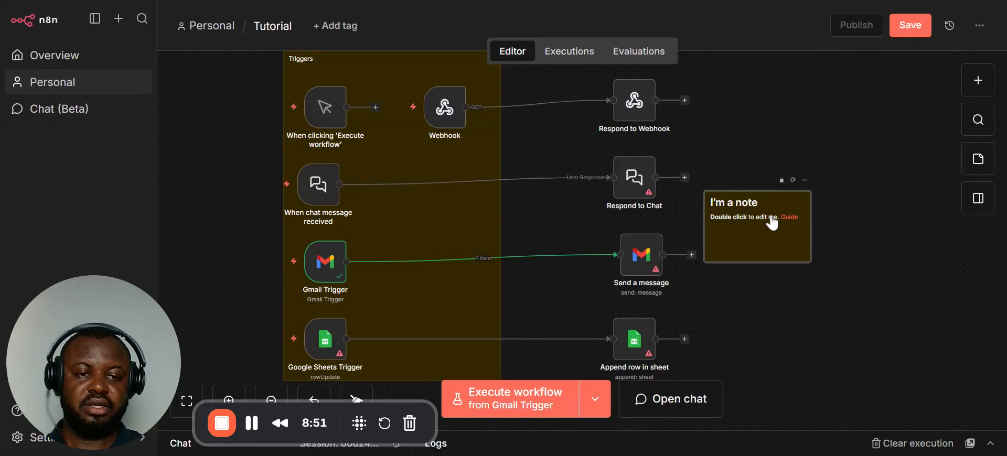
{"action": "double_click", "coordinate": [770, 218]}
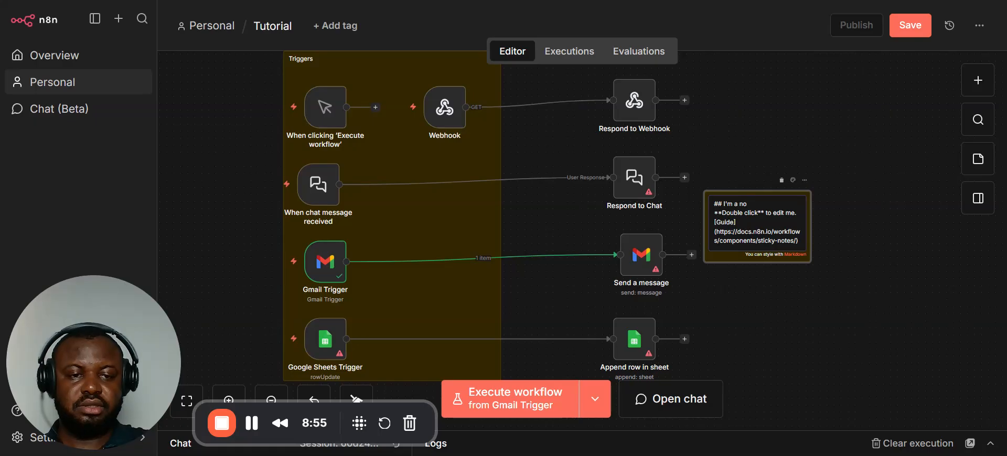
{"action": "key", "text": "BackSpace"}
{"action": "key", "text": "BackSpace"}
{"action": "key", "text": "BackSpace"}
{"action": "key", "text": "BackSpace"}
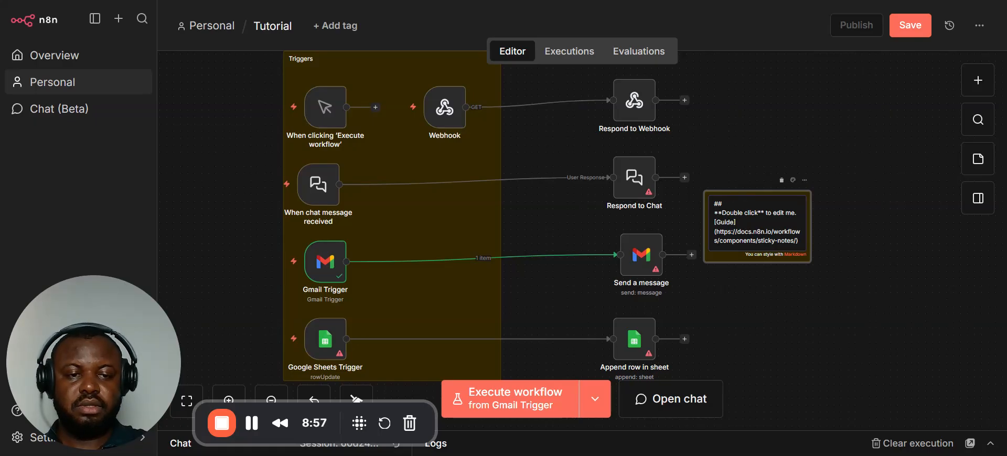
{"action": "type", "text": "ACTIONS"}
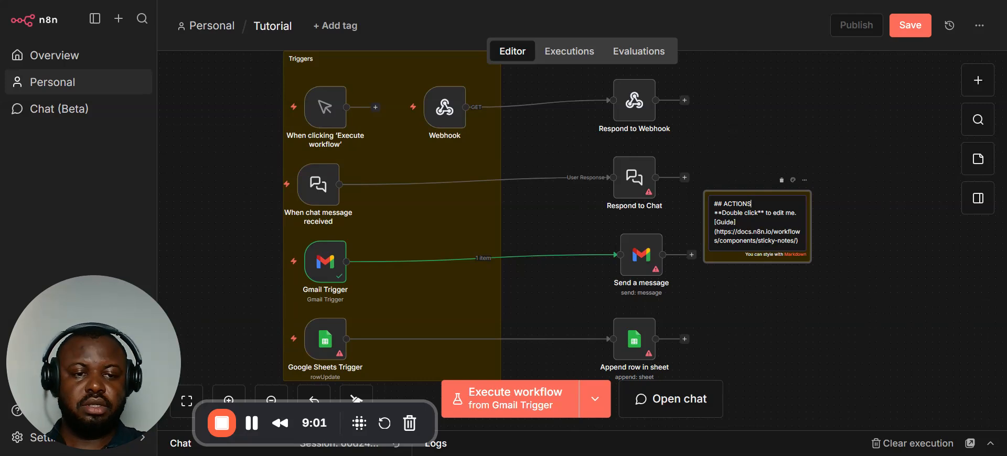
{"action": "left_click_drag", "start_coordinate": [715, 213], "coordinate": [800, 275]}
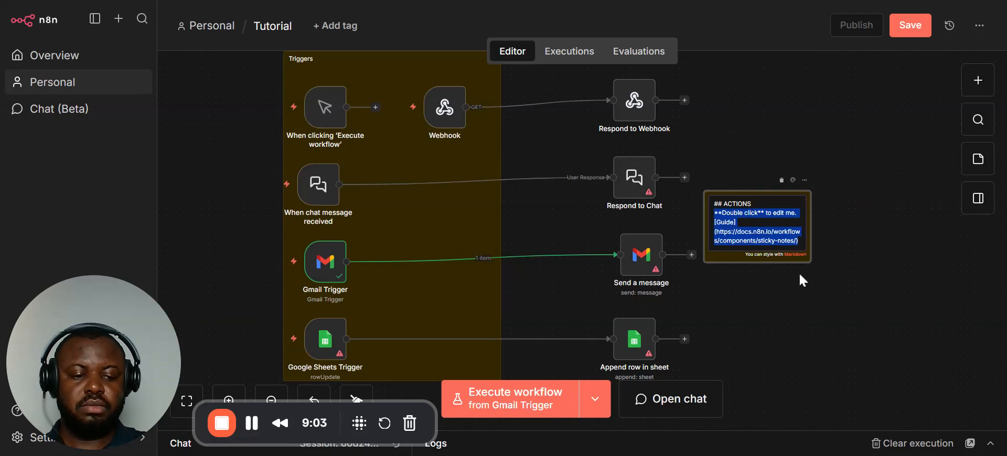
{"action": "key", "text": "BackSpace"}
{"action": "left_click", "coordinate": [840, 248]}
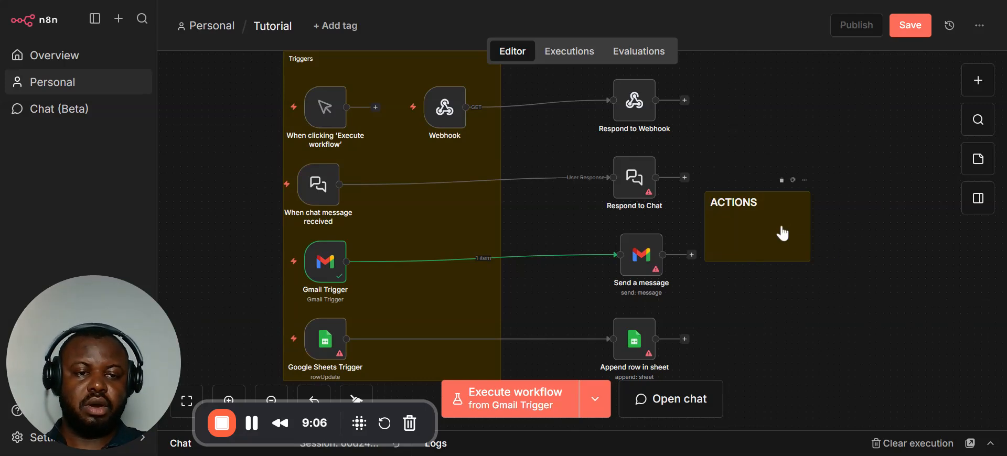
{"action": "left_click_drag", "start_coordinate": [774, 227], "coordinate": [626, 87]}
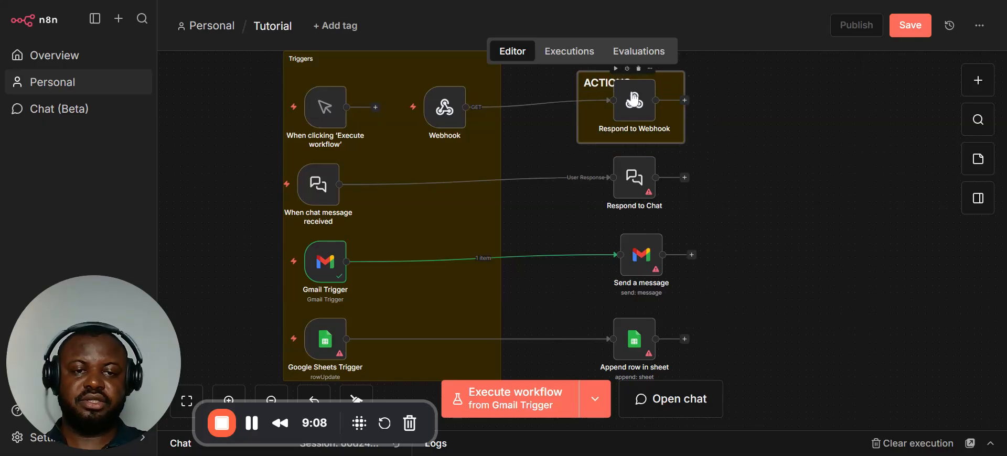
{"action": "left_click_drag", "start_coordinate": [683, 147], "coordinate": [730, 384]}
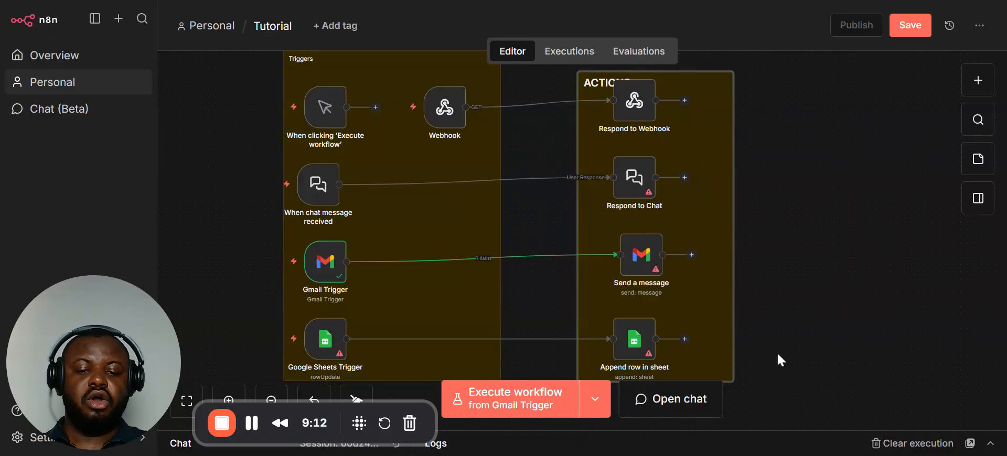
Review the Triggers group and the ACTIONS group separately, selecting each sticky note together with its nodes and clearing each selection
{"action": "scroll", "coordinate": [776, 351], "scroll_direction": "right", "scroll_amount": 3}
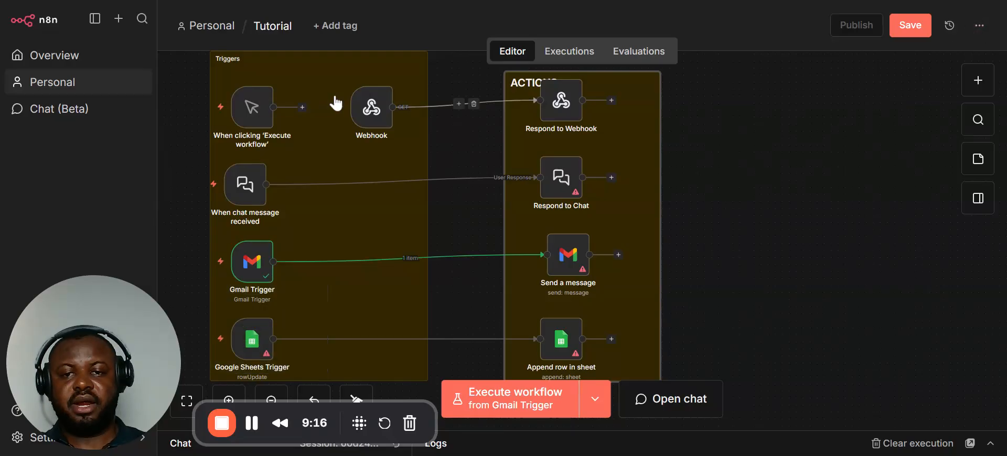
{"action": "left_click", "coordinate": [271, 400]}
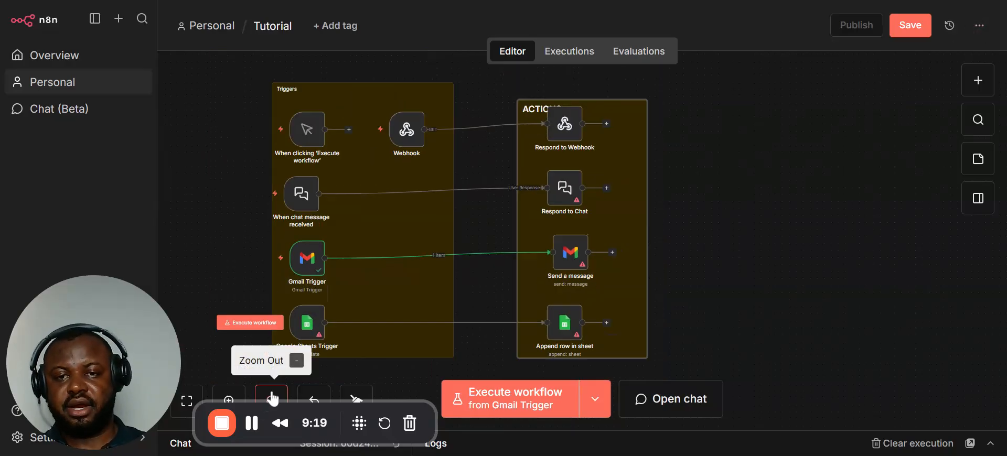
{"action": "left_click_drag", "start_coordinate": [222, 64], "coordinate": [476, 380]}
{"action": "left_click", "coordinate": [713, 238]}
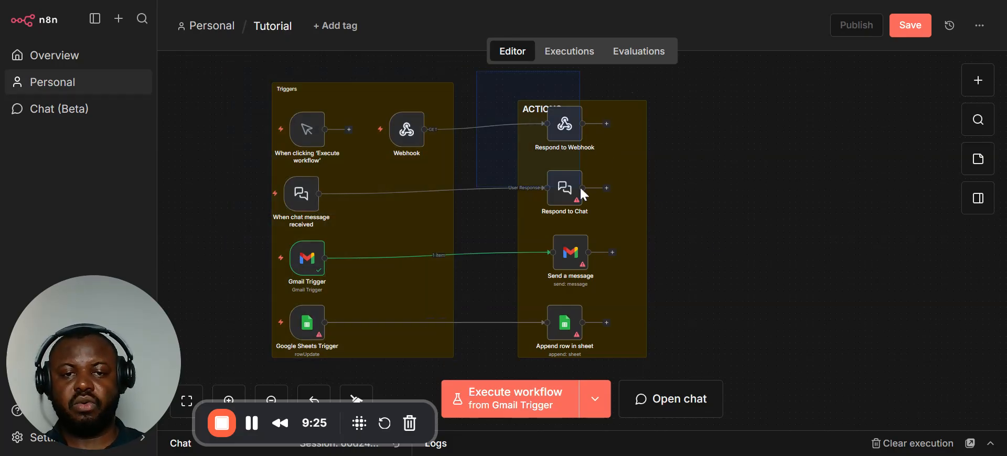
{"action": "left_click_drag", "start_coordinate": [580, 187], "coordinate": [674, 373]}
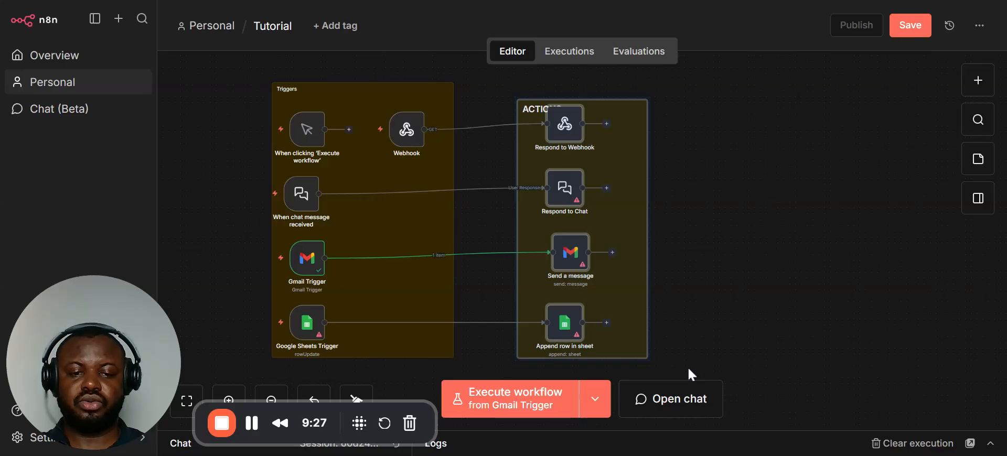
{"action": "left_click", "coordinate": [719, 290]}
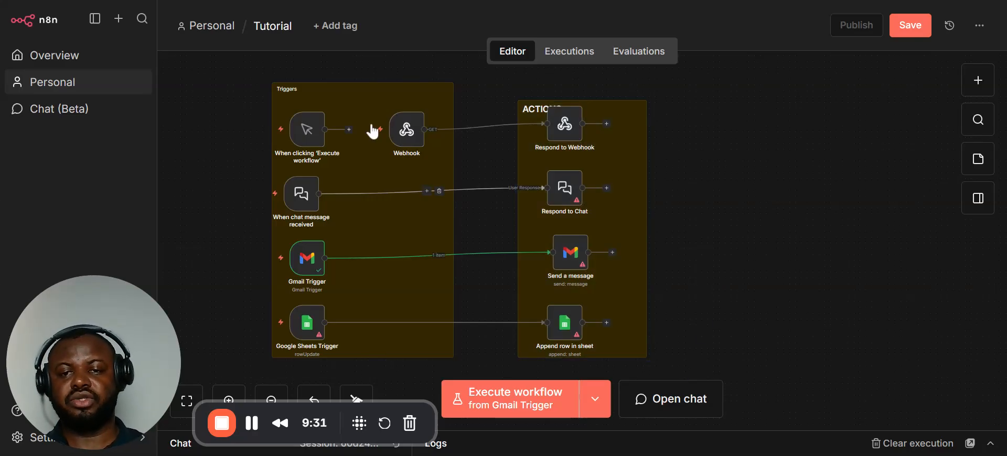
{"action": "left_click_drag", "start_coordinate": [234, 55], "coordinate": [463, 393]}
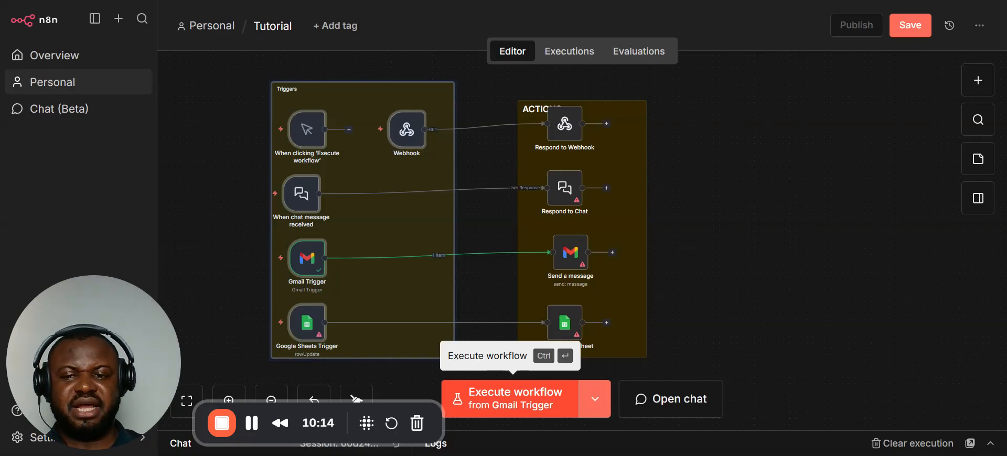
{"action": "left_click", "coordinate": [773, 225]}
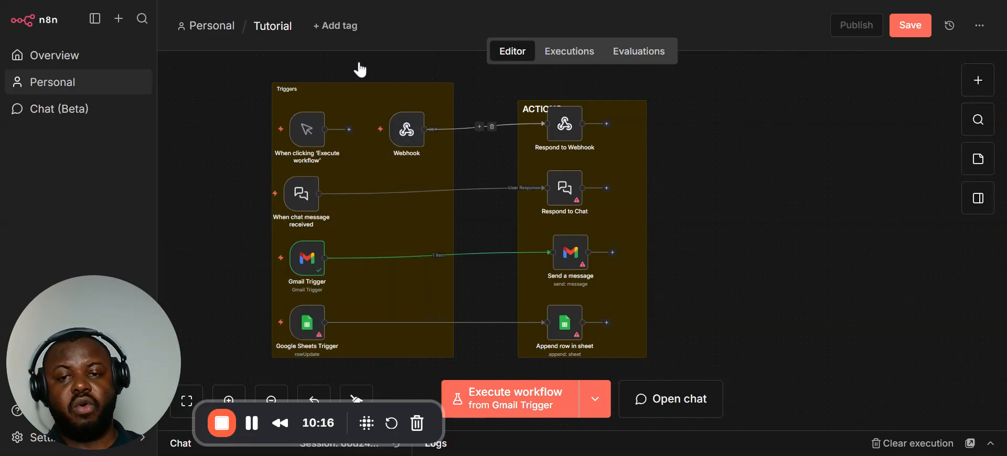
Review the whole workflow as one unit, selecting all trigger and action nodes together with both sticky notes
{"action": "left_click_drag", "start_coordinate": [200, 60], "coordinate": [655, 346]}
{"action": "left_click", "coordinate": [783, 230]}
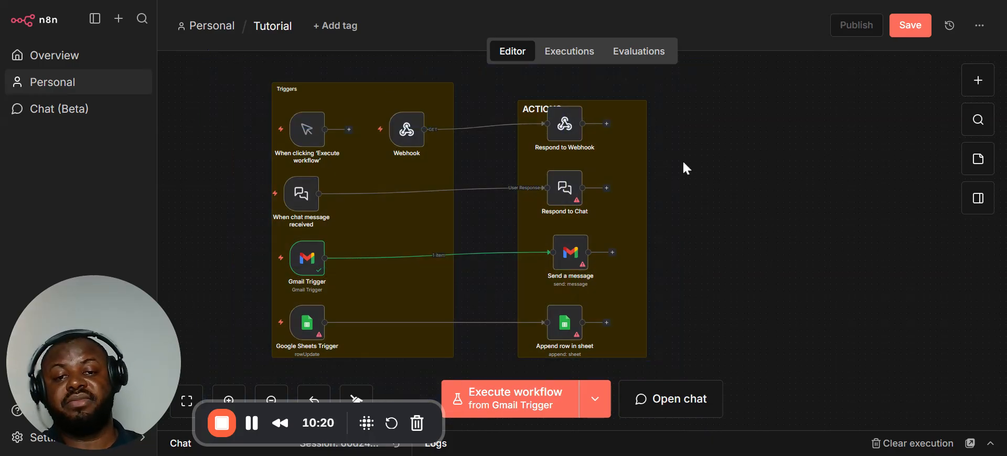
{"action": "left_click_drag", "start_coordinate": [212, 64], "coordinate": [616, 275]}
{"action": "left_click", "coordinate": [769, 316]}
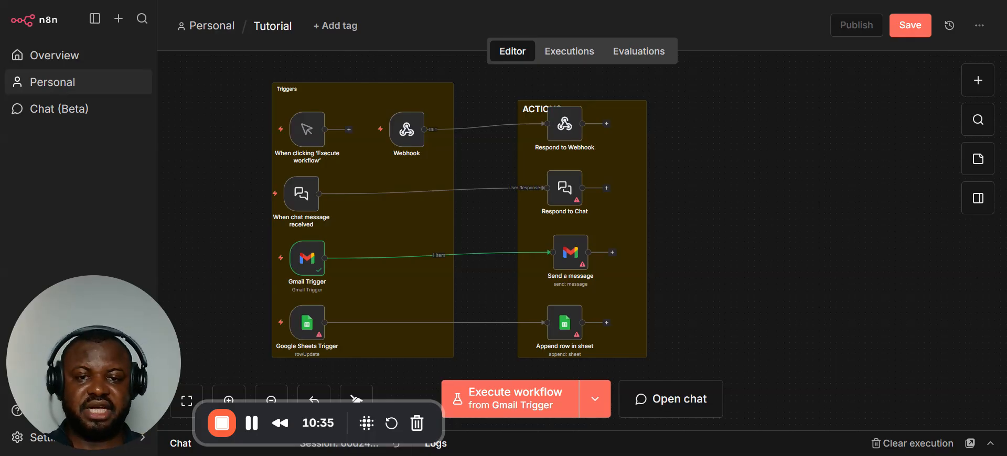
{"action": "scroll", "coordinate": [779, 293], "scroll_direction": "down", "scroll_amount": 1}
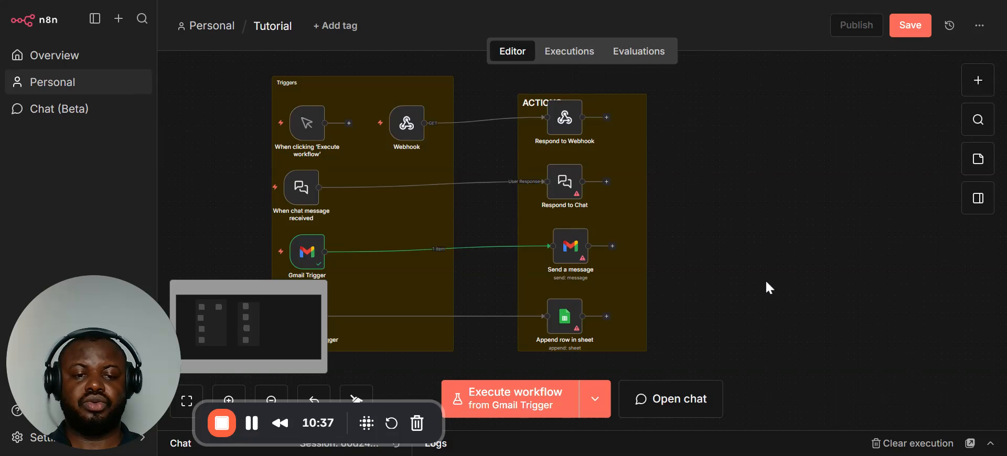
{"action": "left_click_drag", "start_coordinate": [200, 63], "coordinate": [700, 419]}
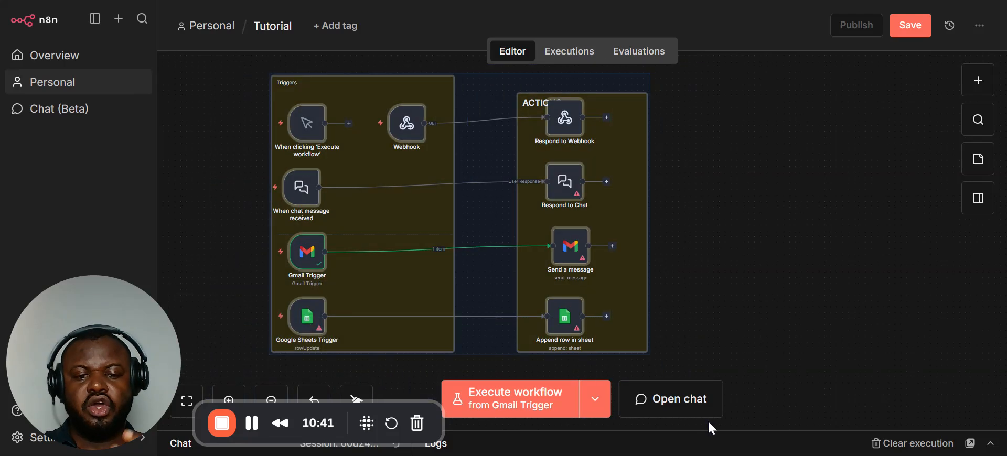
{"action": "left_click", "coordinate": [734, 304]}
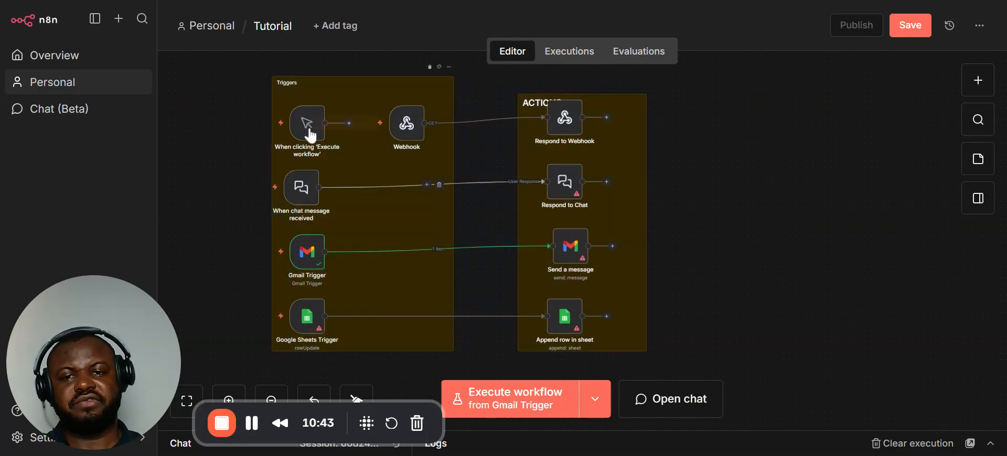
{"action": "left_click_drag", "start_coordinate": [212, 66], "coordinate": [700, 385]}
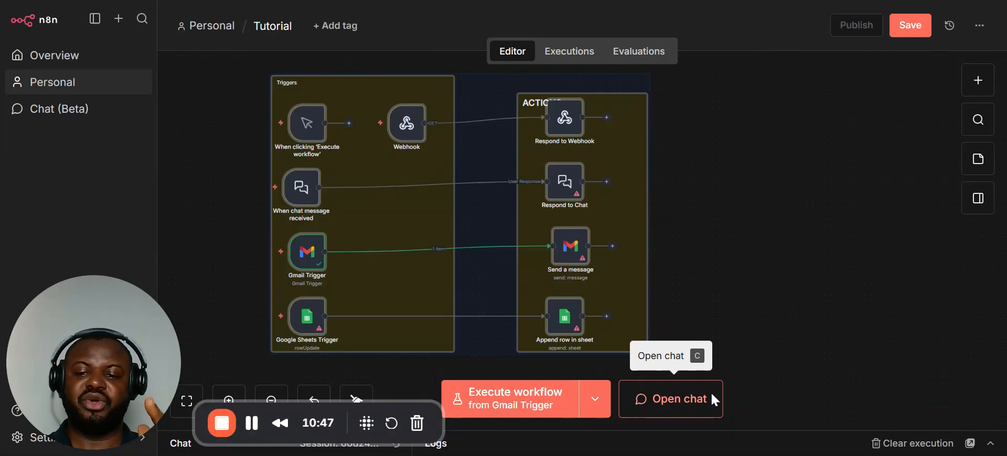